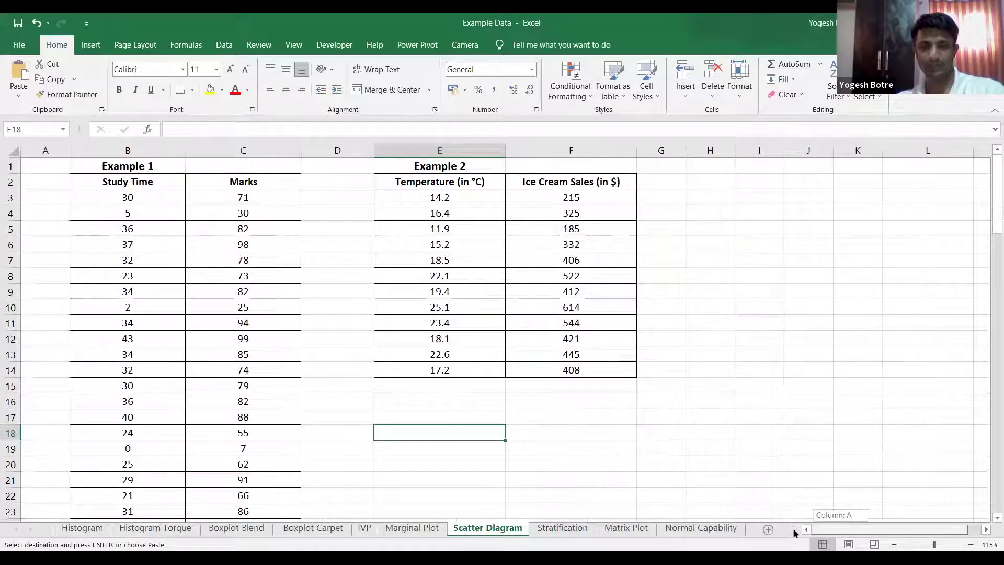
Move the "Example 1" title from cell B1 to cell A1
click(245, 312)
click(114, 188)
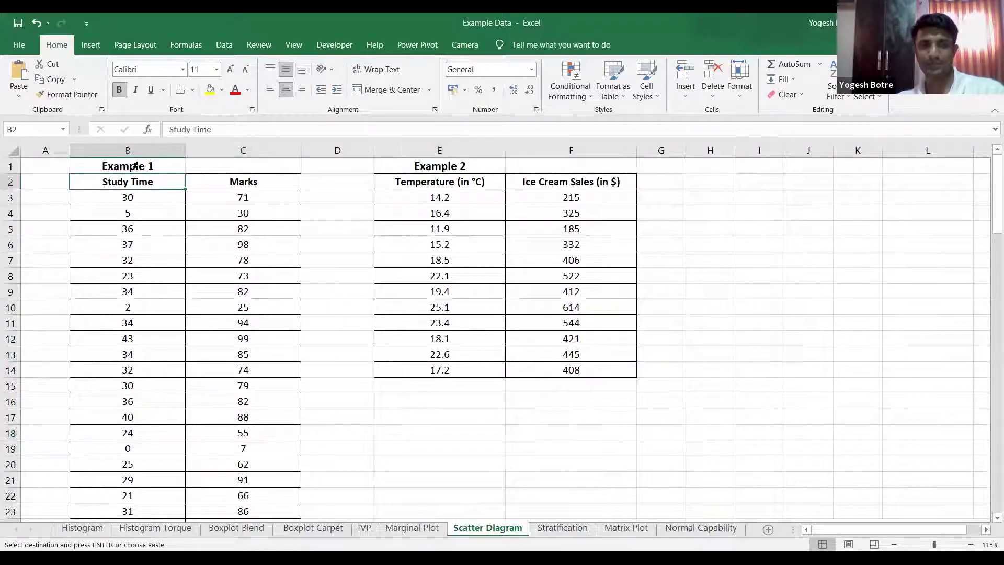
click(129, 277)
click(140, 166)
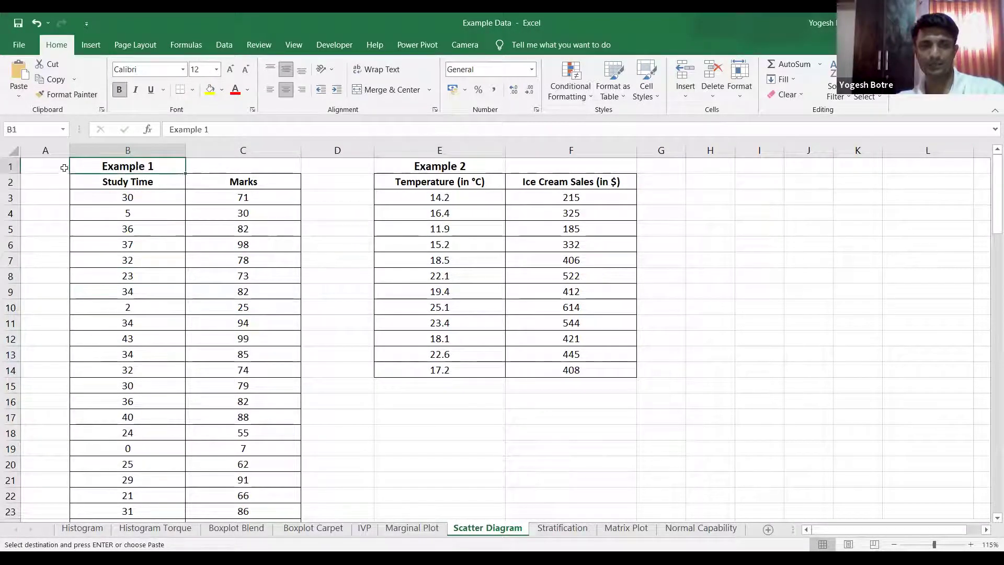
click(59, 165)
click(73, 166)
drag(68, 167, 30, 168)
Try to insert a scatter chart from the Study Time and Marks table
click(147, 228)
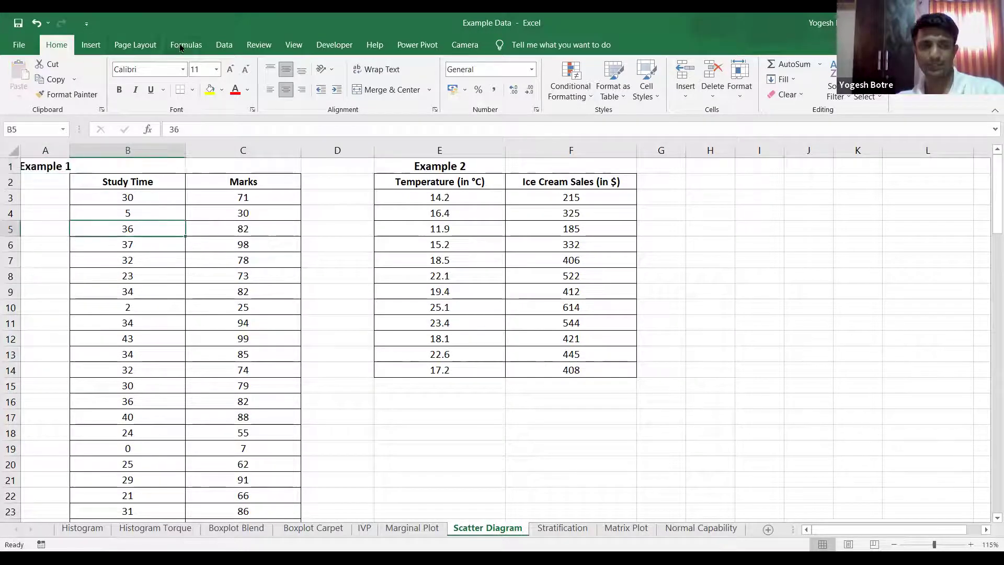
click(90, 45)
click(498, 98)
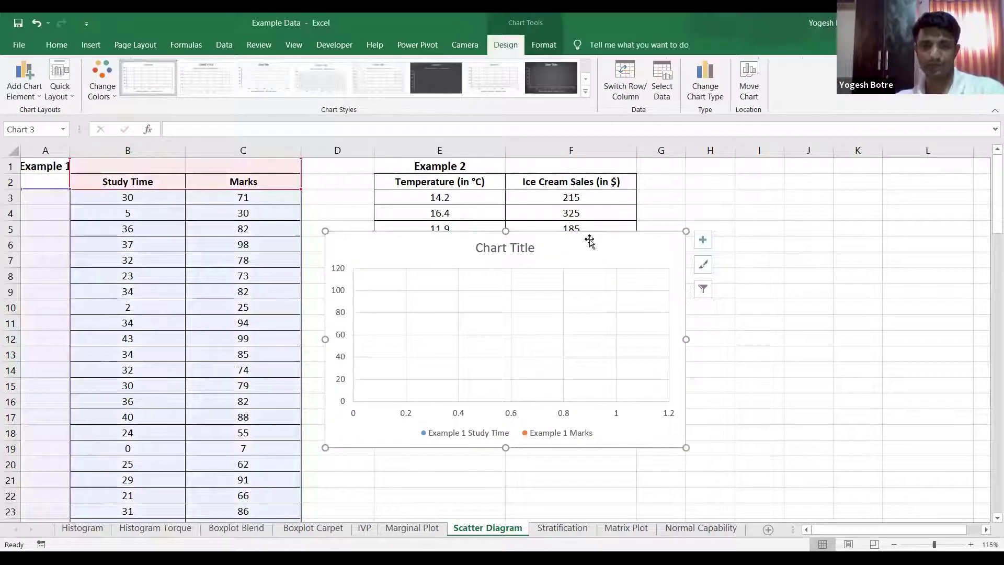
key(Delete)
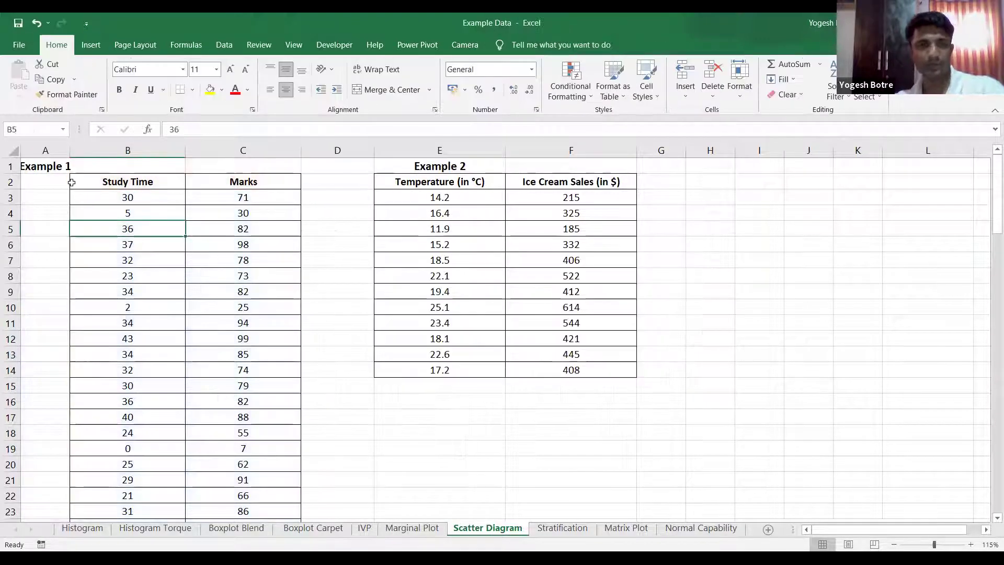
Delete column A and the example title row above the table headers
click(37, 151)
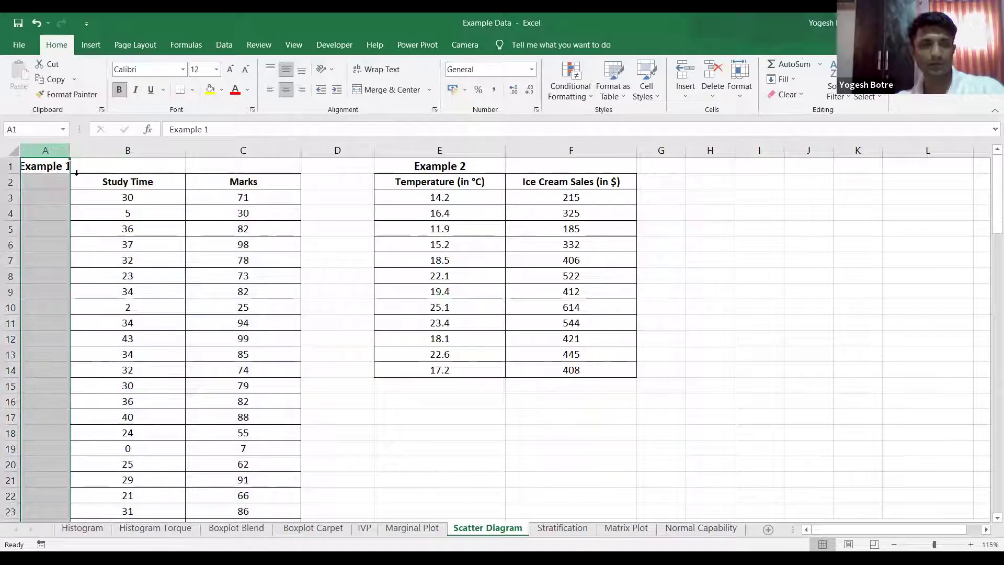
right_click(51, 152)
click(81, 260)
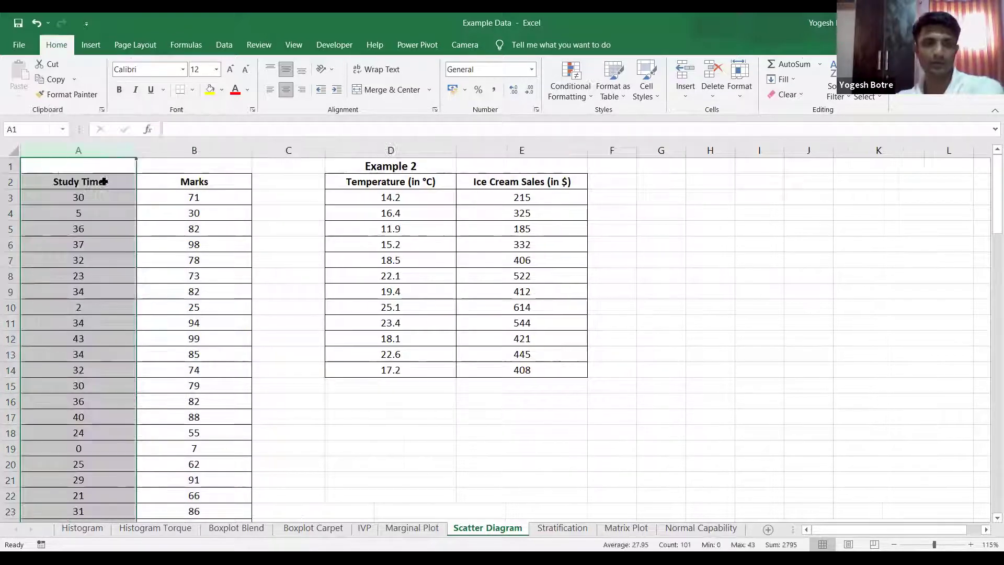
click(73, 186)
click(8, 166)
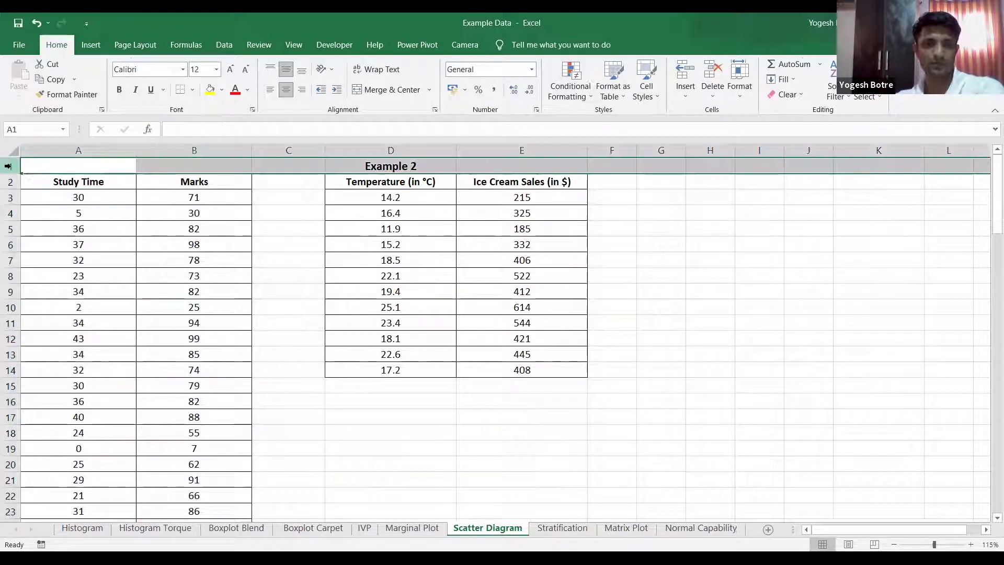
right_click(8, 171)
click(40, 275)
Insert a scatter chart of Marks against Study Time and enlarge it right beside the two data columns
click(78, 182)
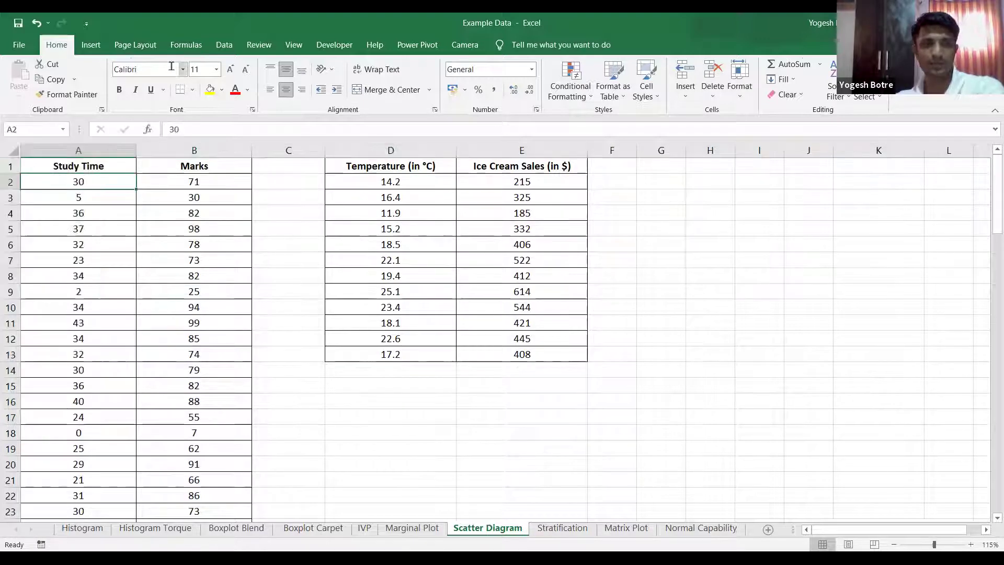
click(91, 44)
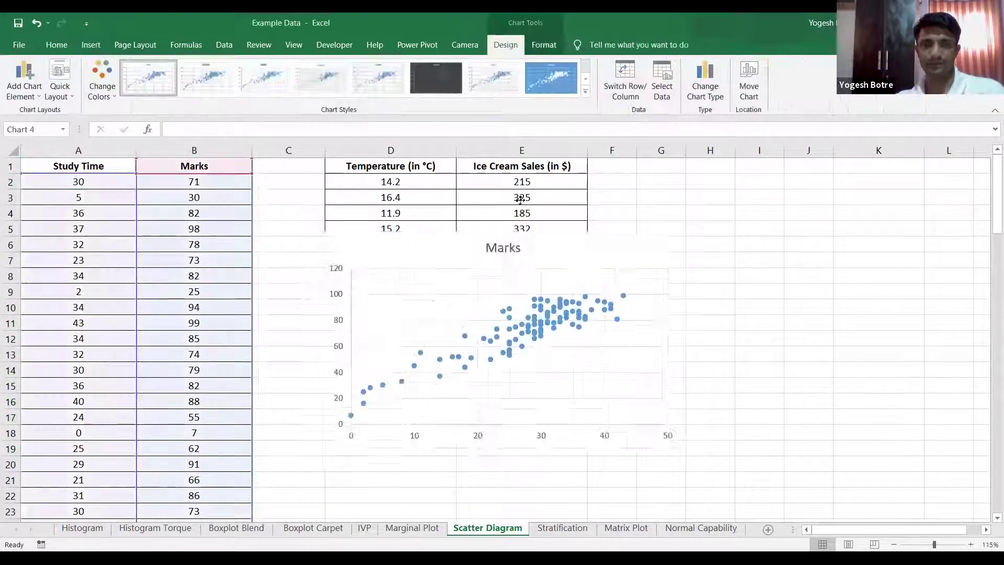
drag(582, 266, 529, 183)
drag(628, 382, 736, 515)
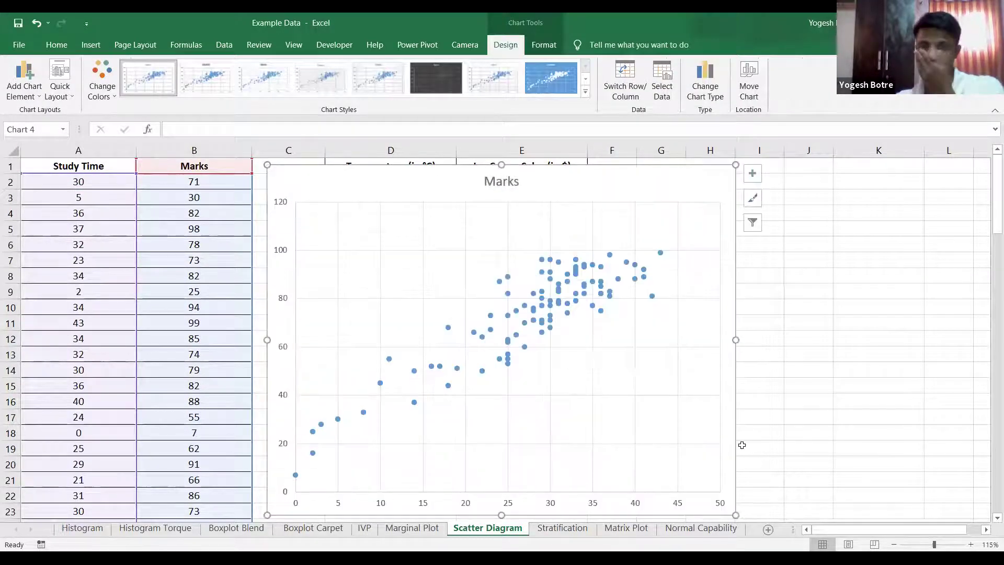
drag(735, 340, 819, 341)
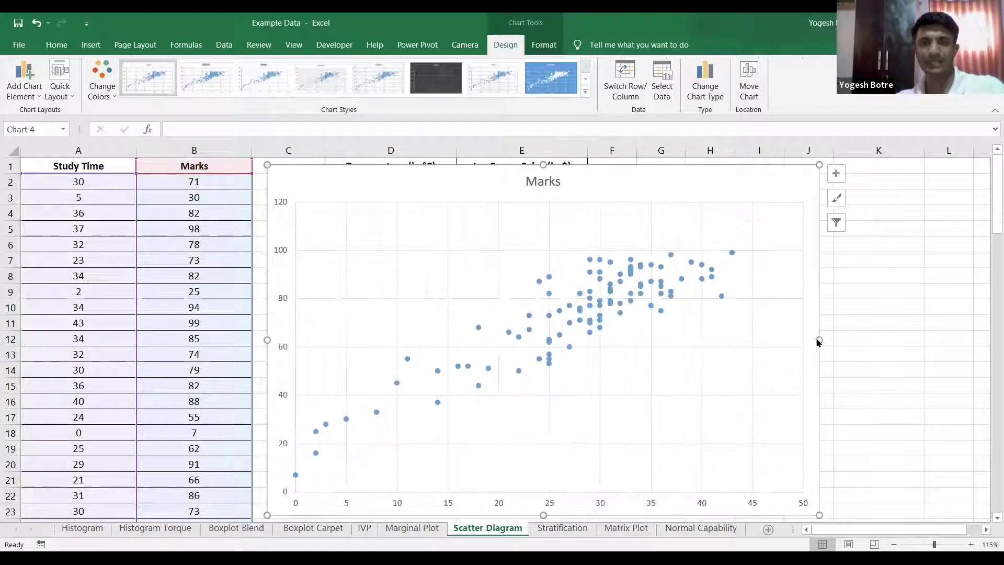
drag(629, 191, 618, 185)
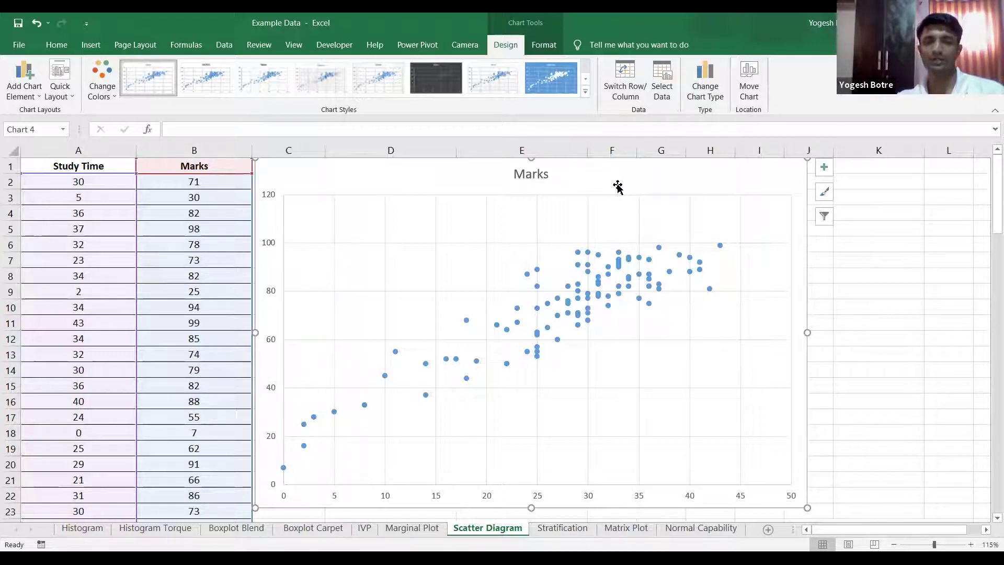
drag(619, 186, 620, 189)
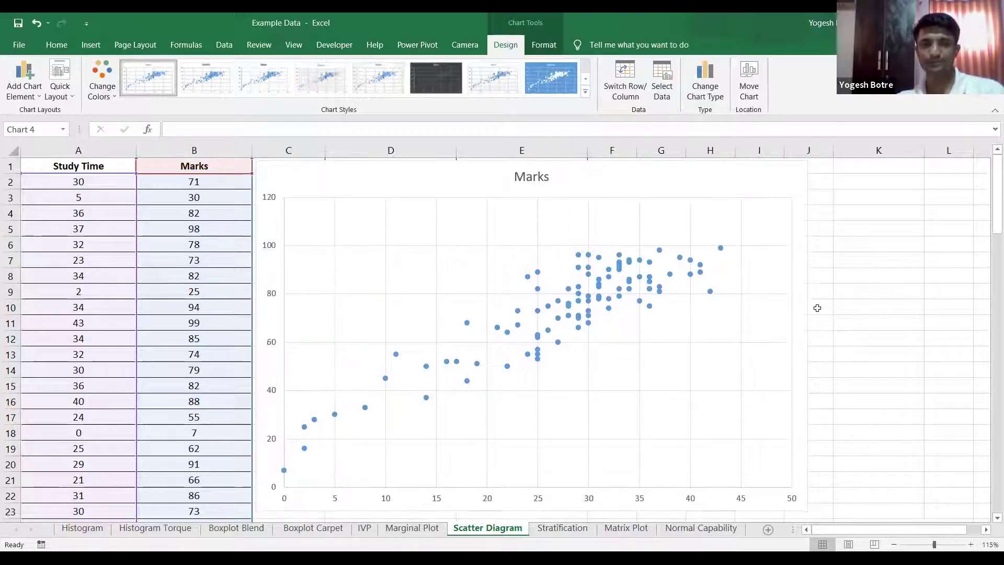
click(875, 354)
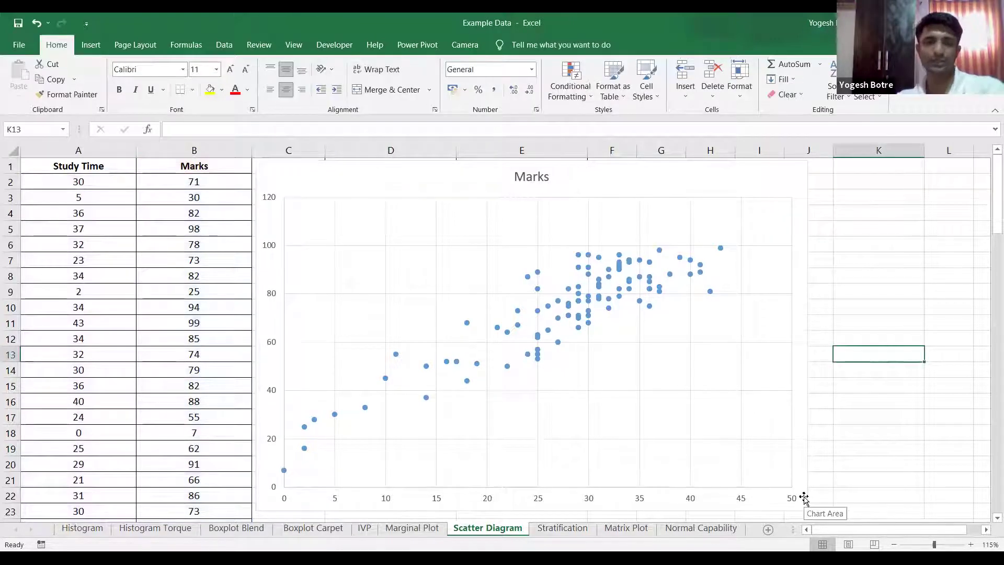
Add a trendline to the Marks data points and try the Exponential and Logarithmic types
click(556, 314)
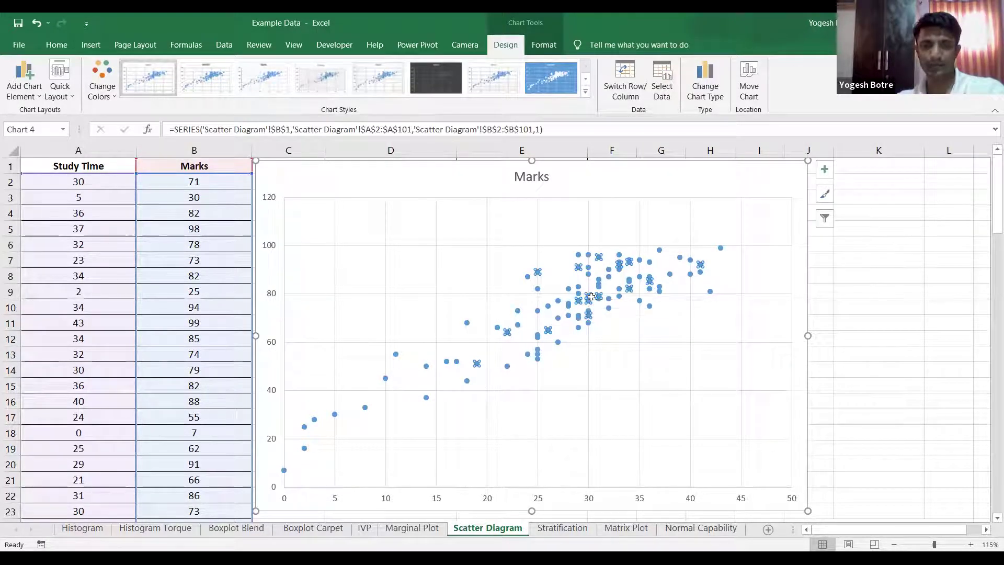
right_click(591, 297)
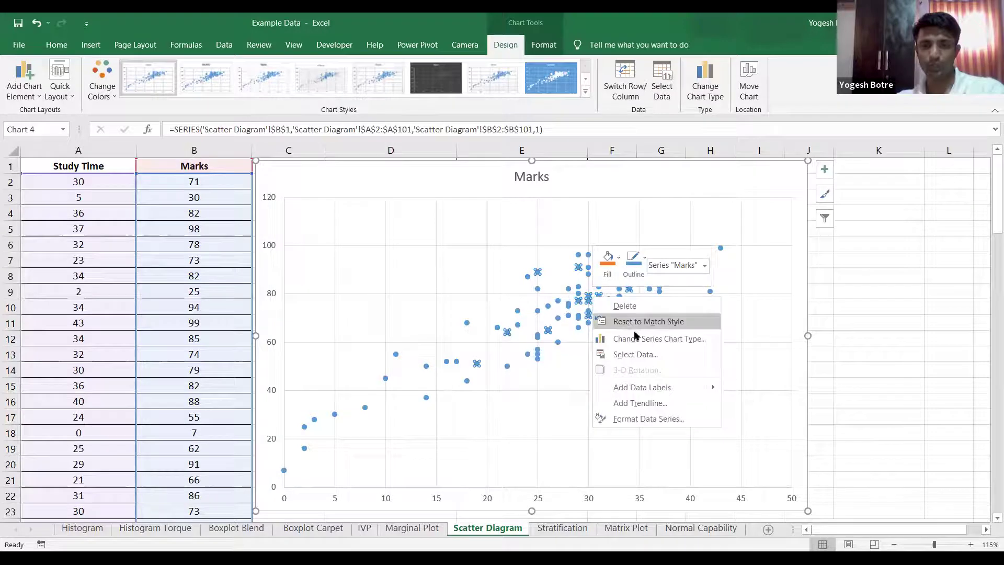
click(674, 405)
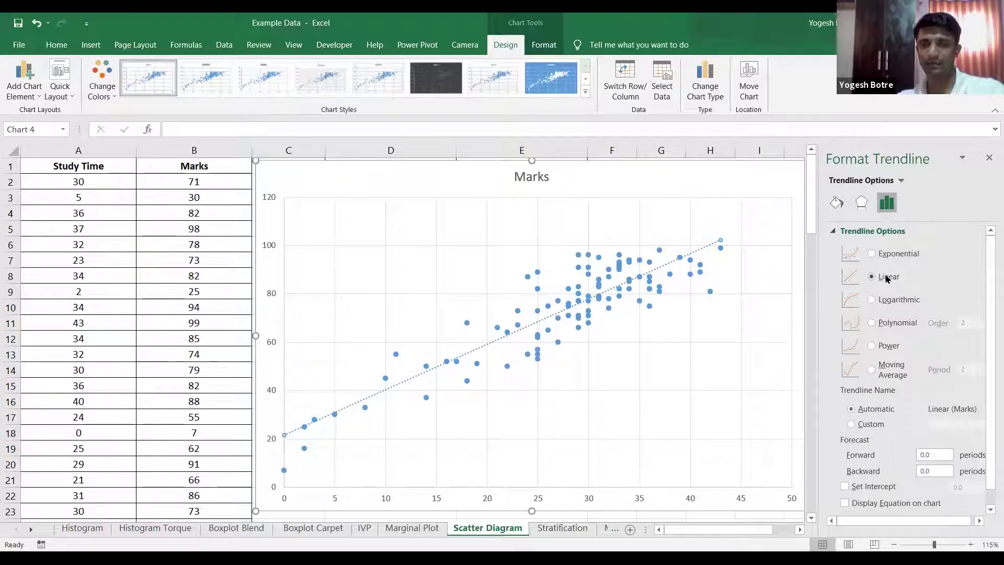
click(887, 256)
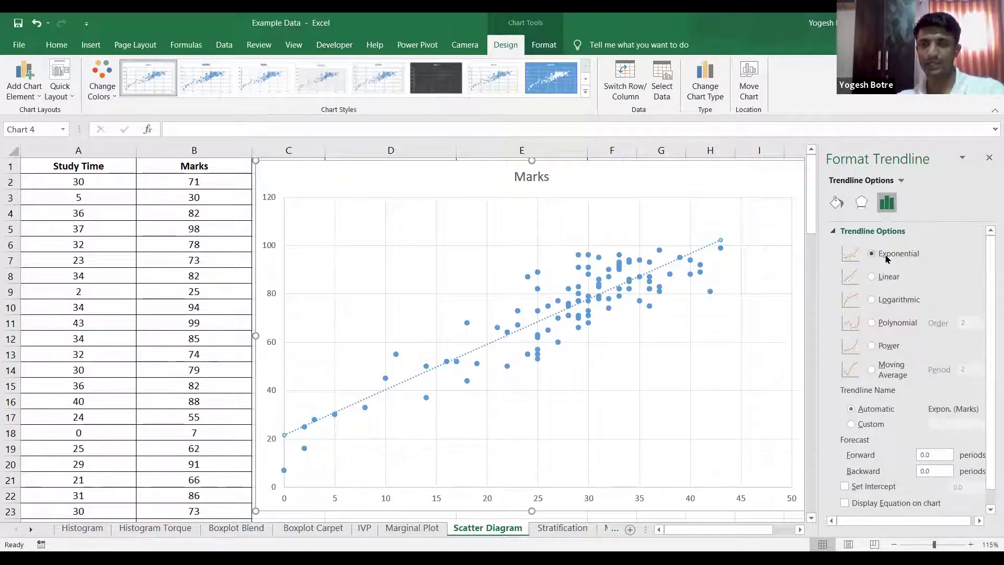
click(887, 298)
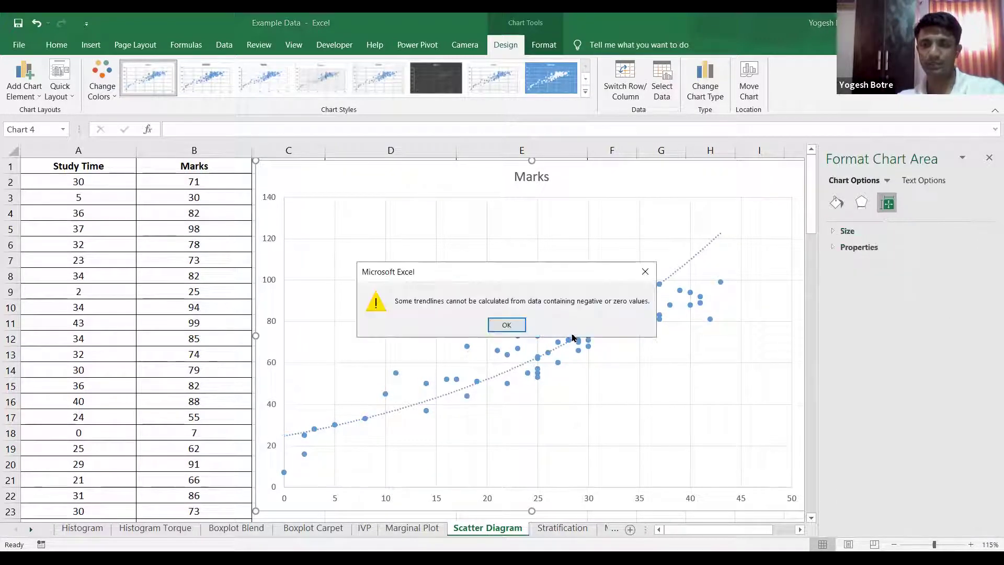
click(506, 325)
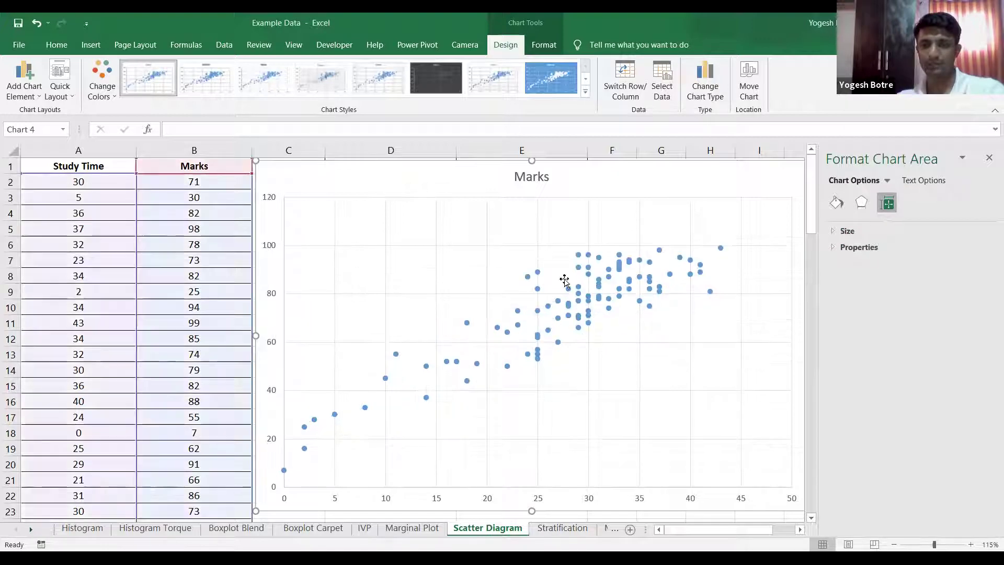
Try a Polynomial and a Power trendline on the Marks data points, and remove the trendline
click(579, 301)
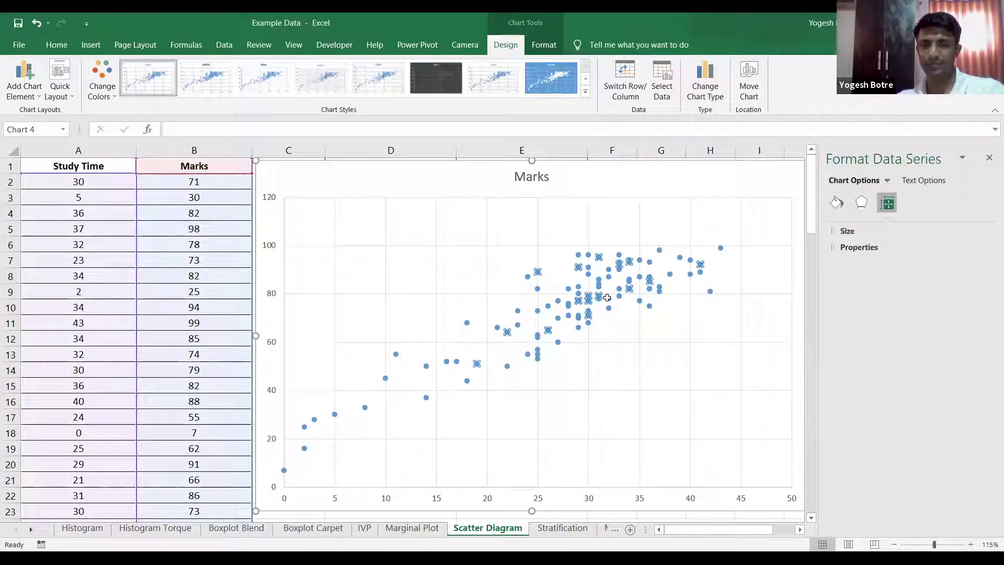
right_click(555, 304)
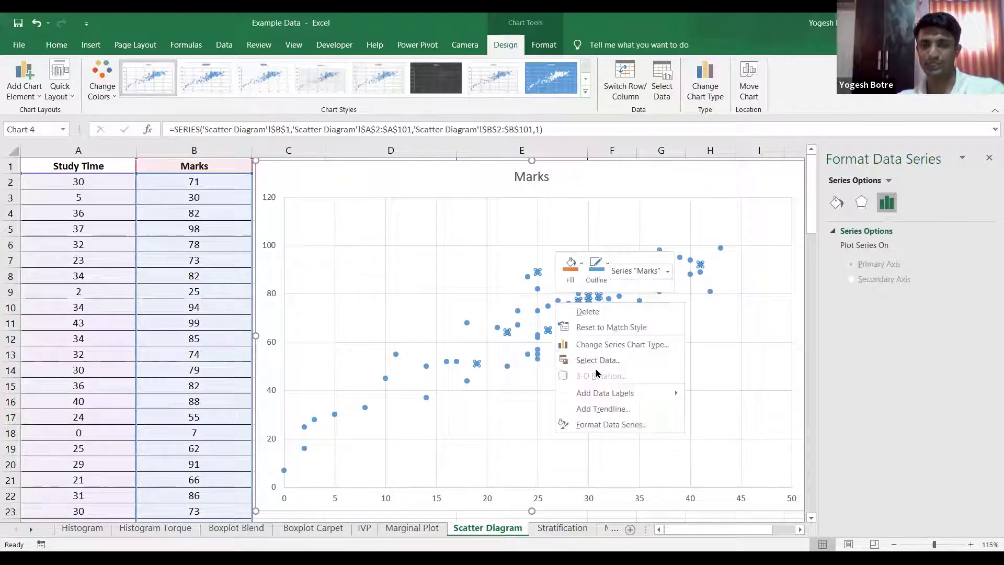
click(602, 408)
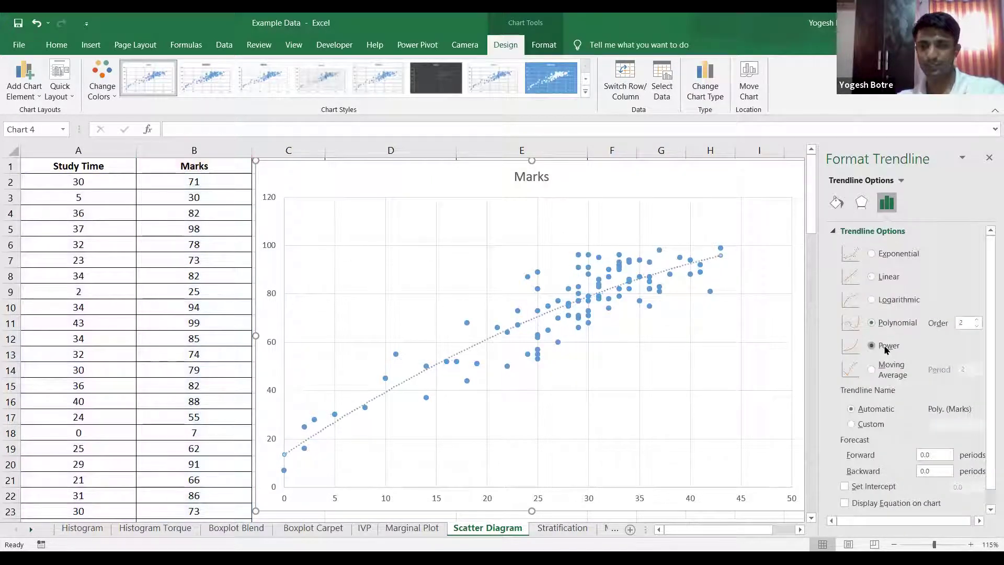
key(Delete)
Add a Linear trendline to the Marks data points with its equation and R-squared value displayed on the chart
click(599, 306)
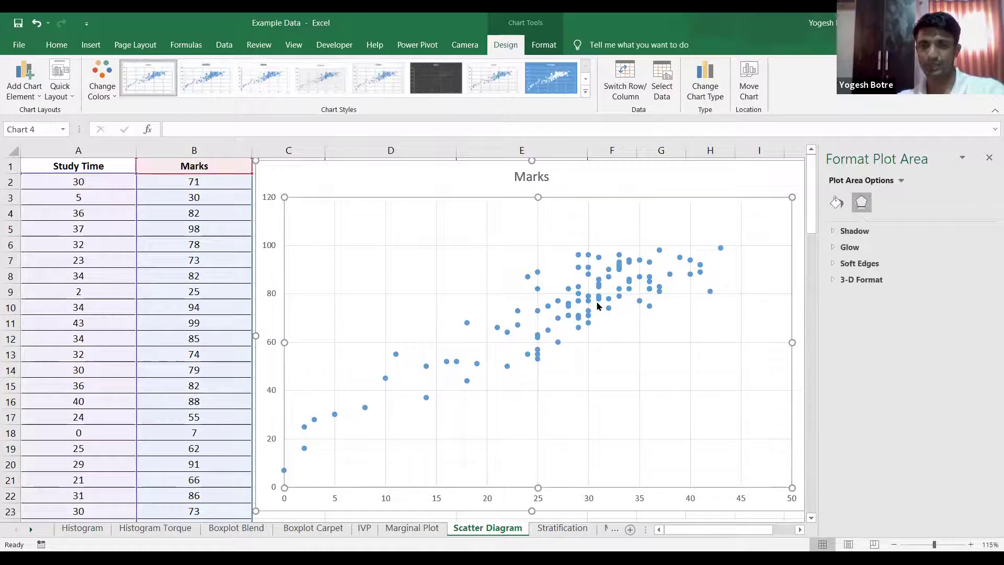
right_click(599, 306)
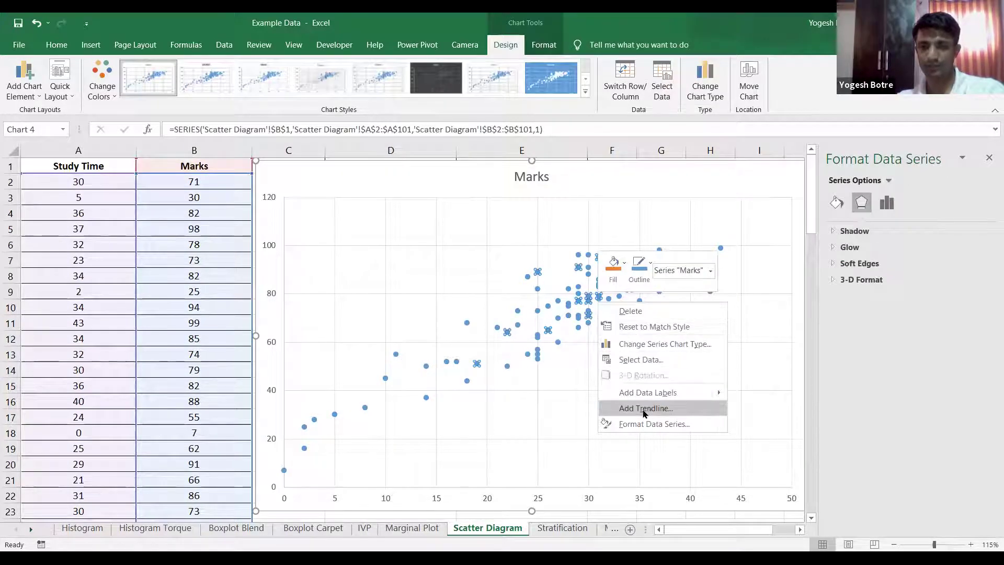
click(645, 409)
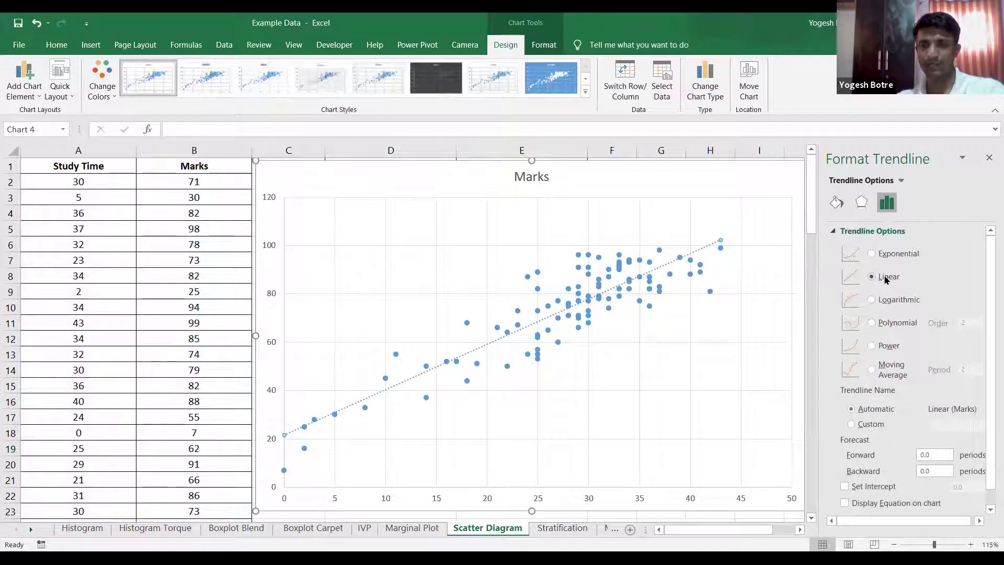
drag(989, 283, 990, 358)
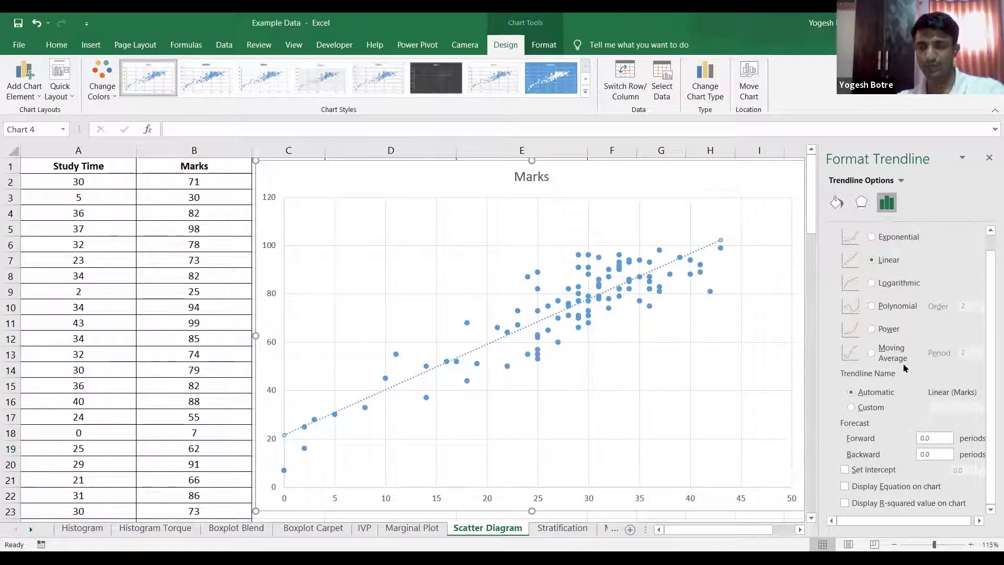
click(870, 488)
click(865, 505)
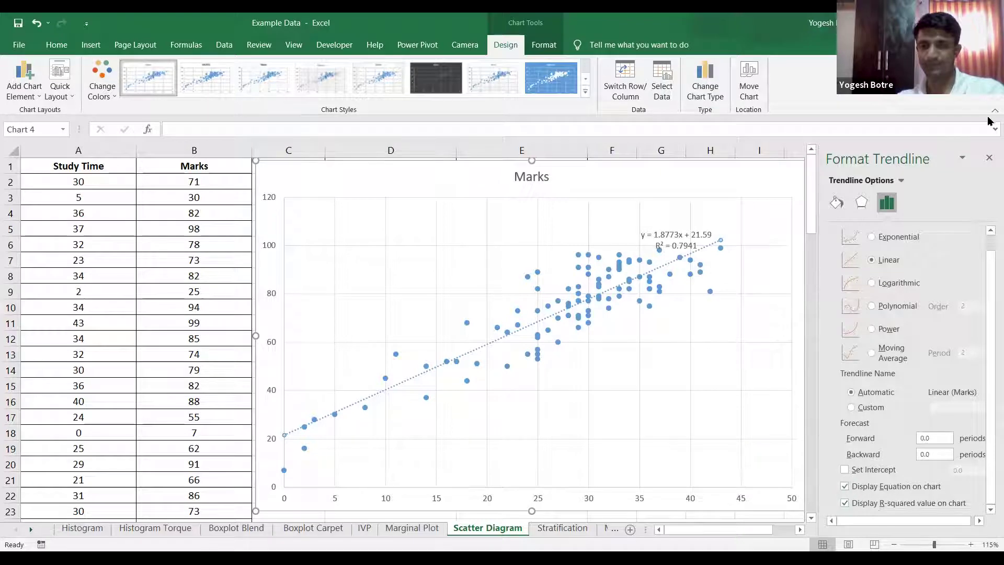
click(989, 158)
Format the trendline equation label as bold 16 pt text and place it in the chart's upper-left area, clear of the data points
click(684, 229)
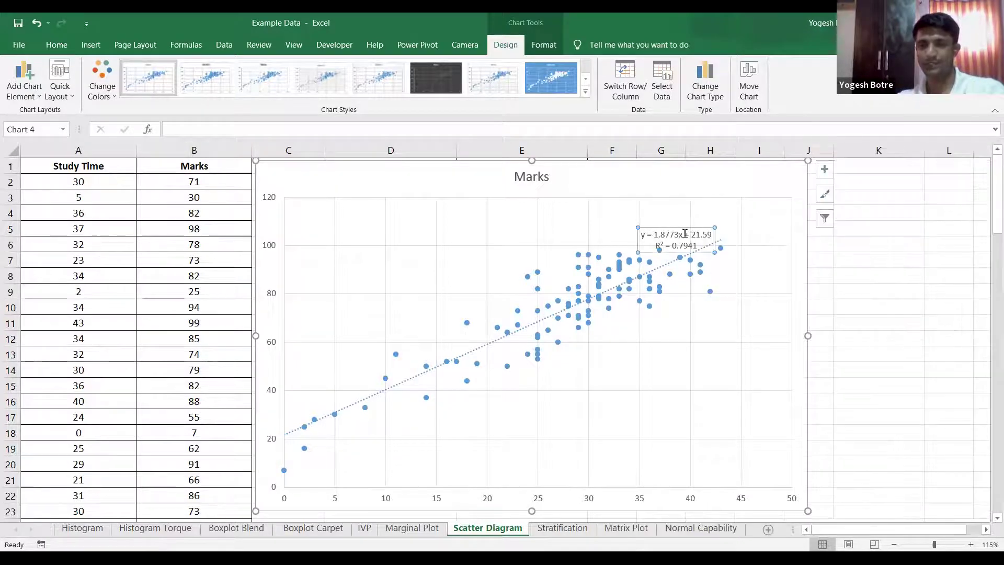
drag(684, 229, 684, 170)
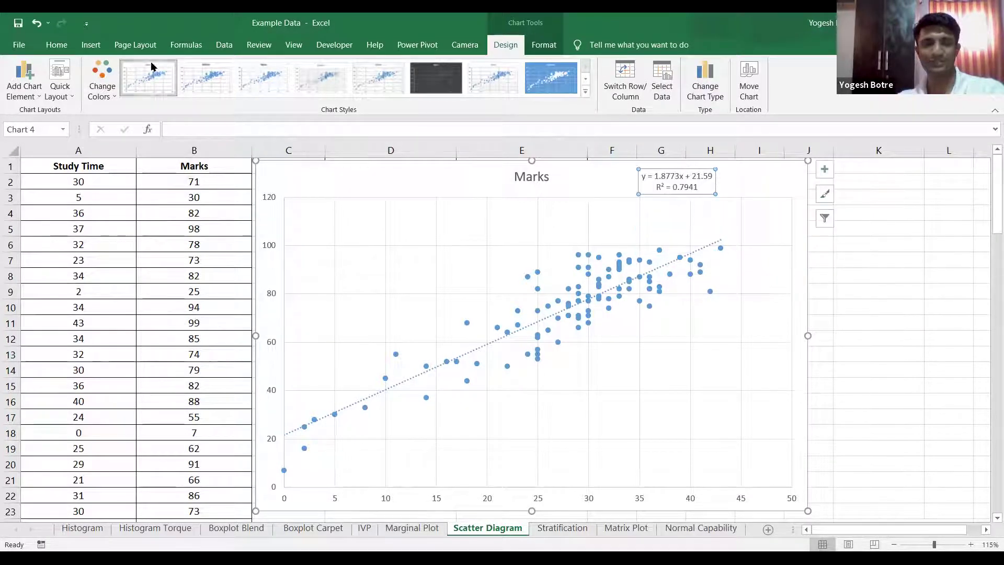
click(51, 46)
click(231, 72)
click(230, 69)
click(231, 70)
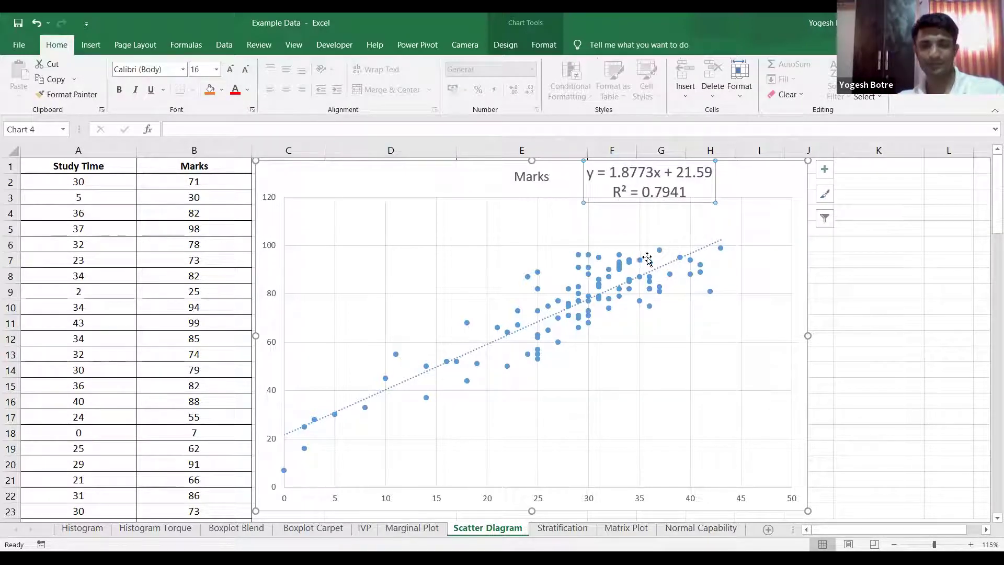
key(ctrl+b)
drag(627, 205, 386, 219)
click(518, 219)
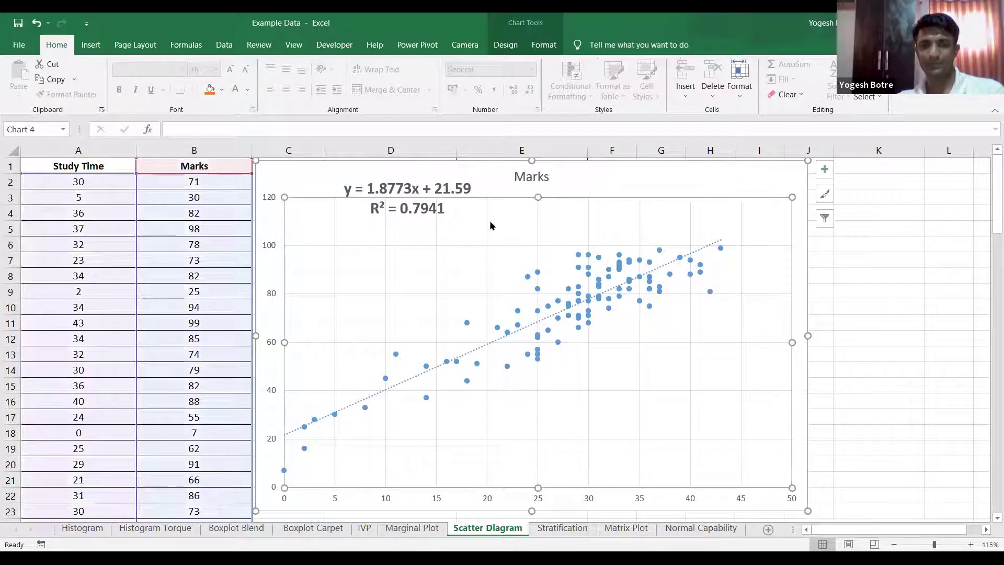
click(860, 356)
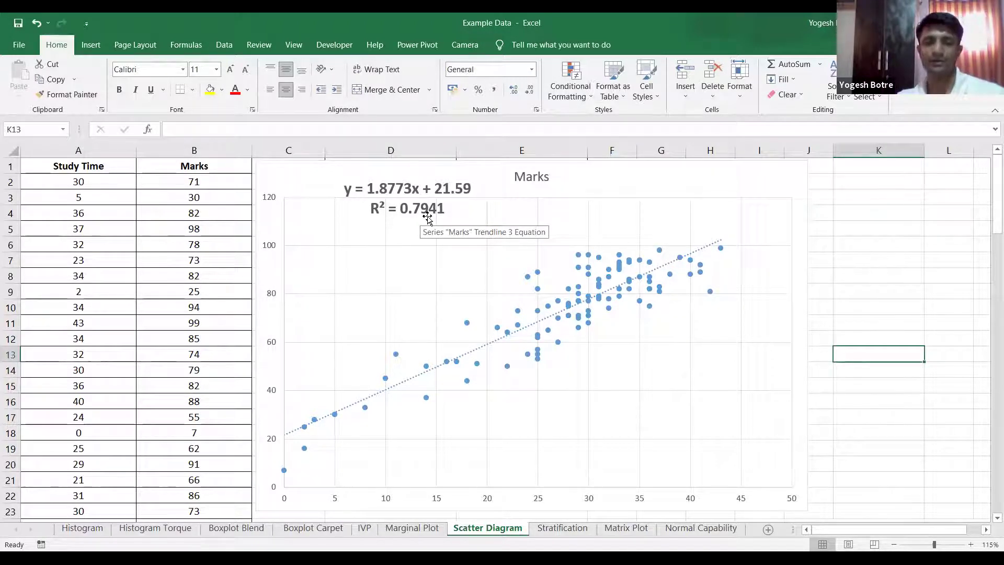
Move the Marks chart rightward to uncover the Temperature column of the second data table
click(293, 167)
drag(368, 180, 518, 194)
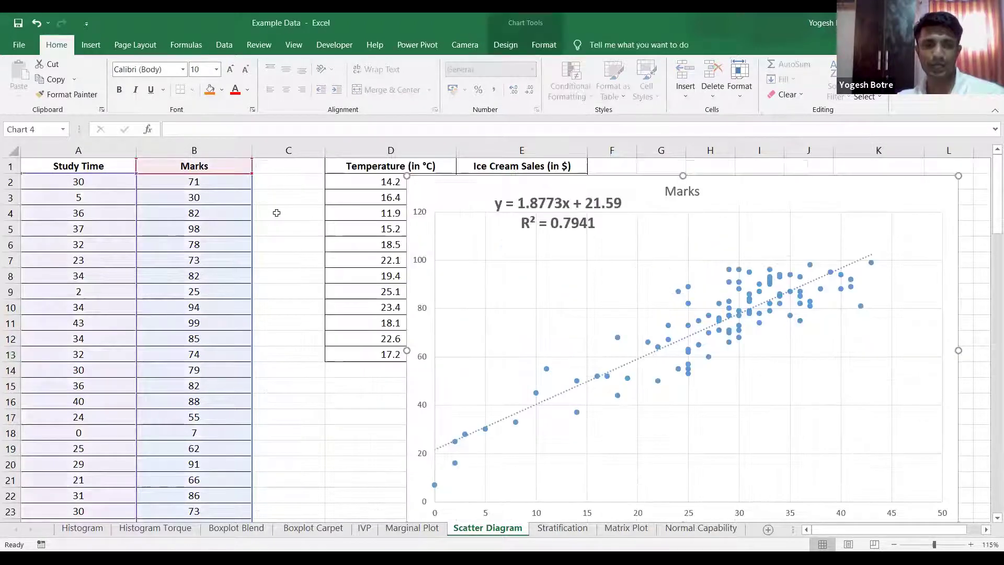
Start a CORREL formula in cell C4 with the Study Time data A2:A101 as the first array
click(281, 213)
text(=)
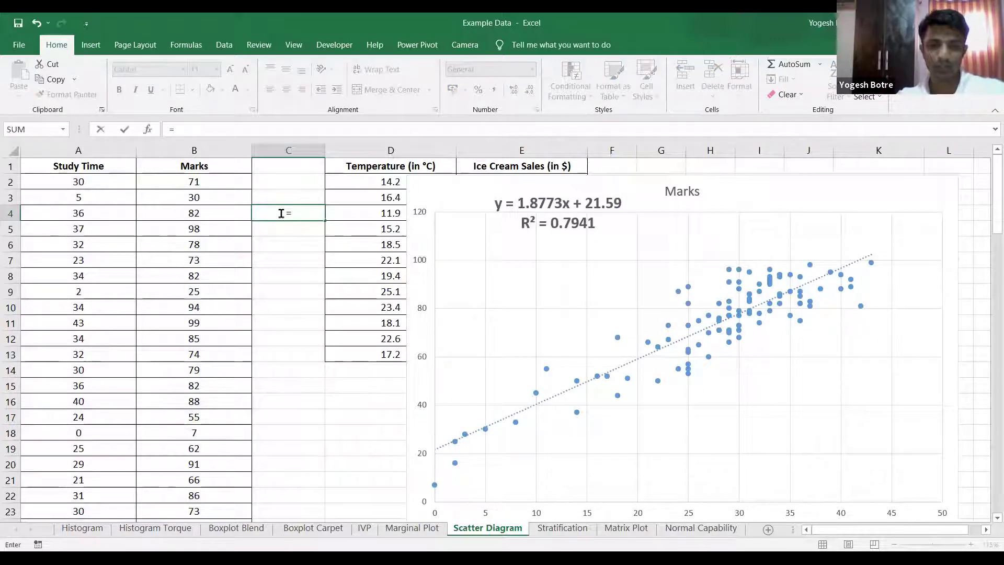
text(c)
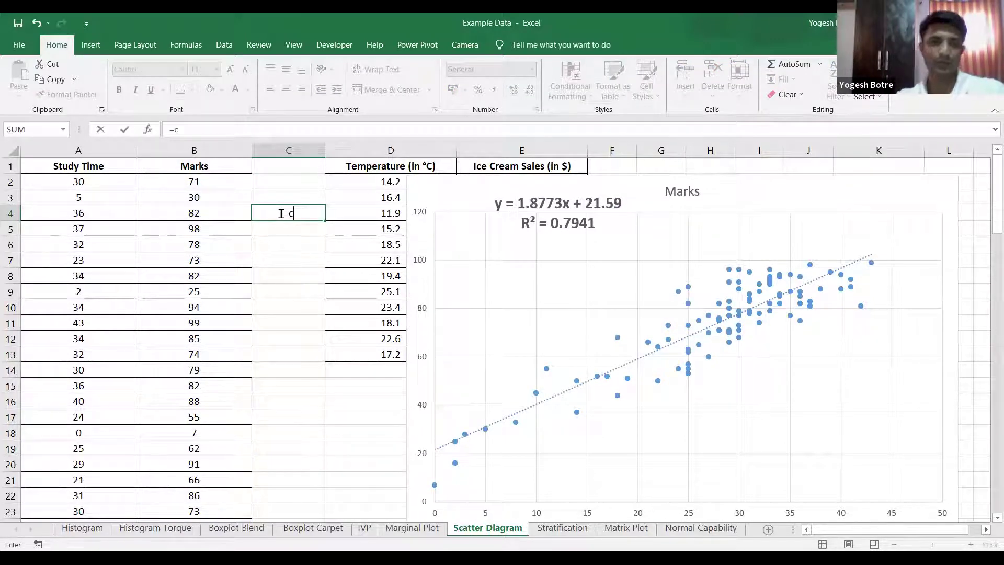
text(orr)
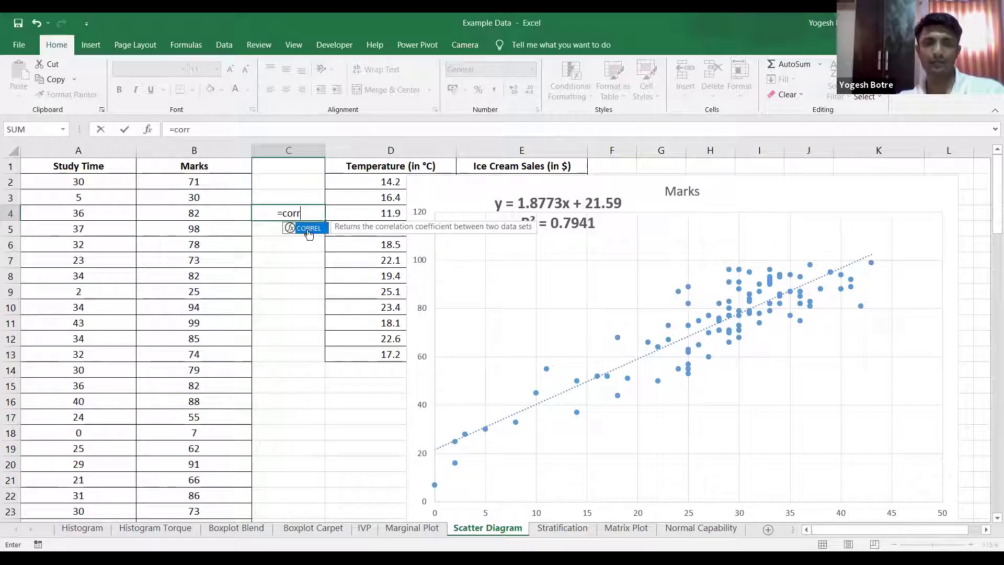
double_click(309, 230)
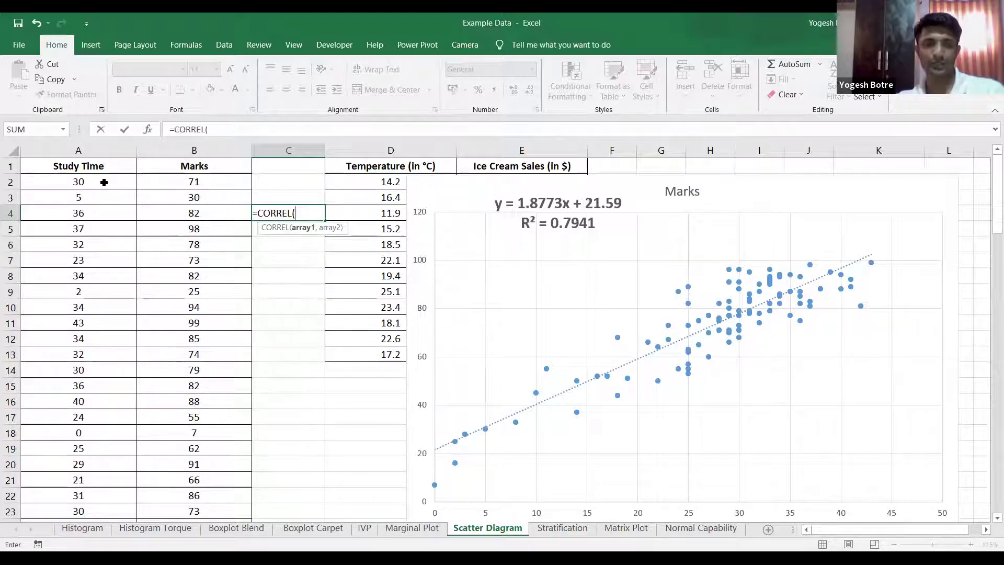
click(104, 184)
drag(104, 184, 102, 511)
text(,)
Complete the CORREL formula with the Marks data B2:B101 as the second array and enter it
scroll(121, 414, up, 20)
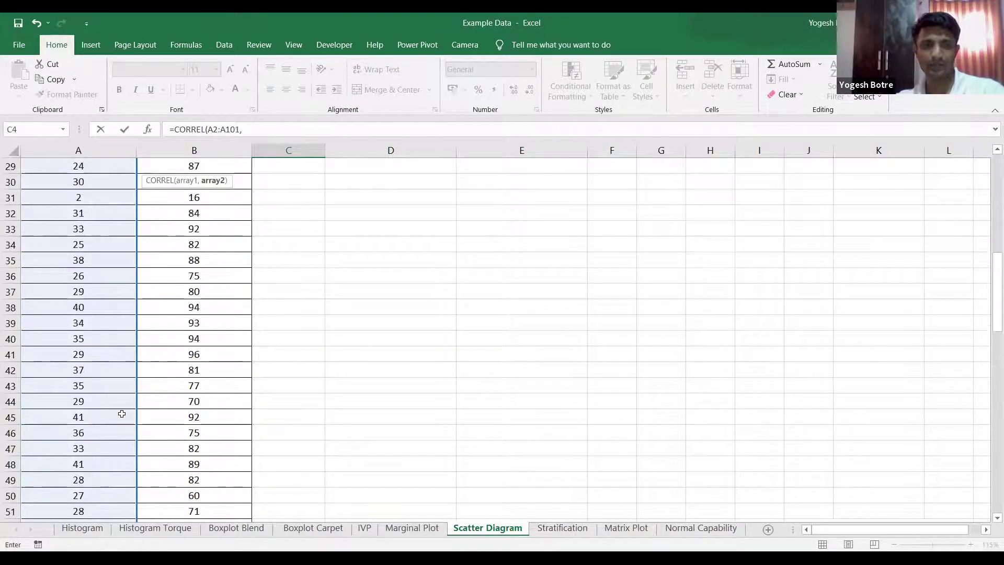
scroll(121, 413, up, 3)
scroll(122, 414, up, 3)
drag(189, 184, 196, 546)
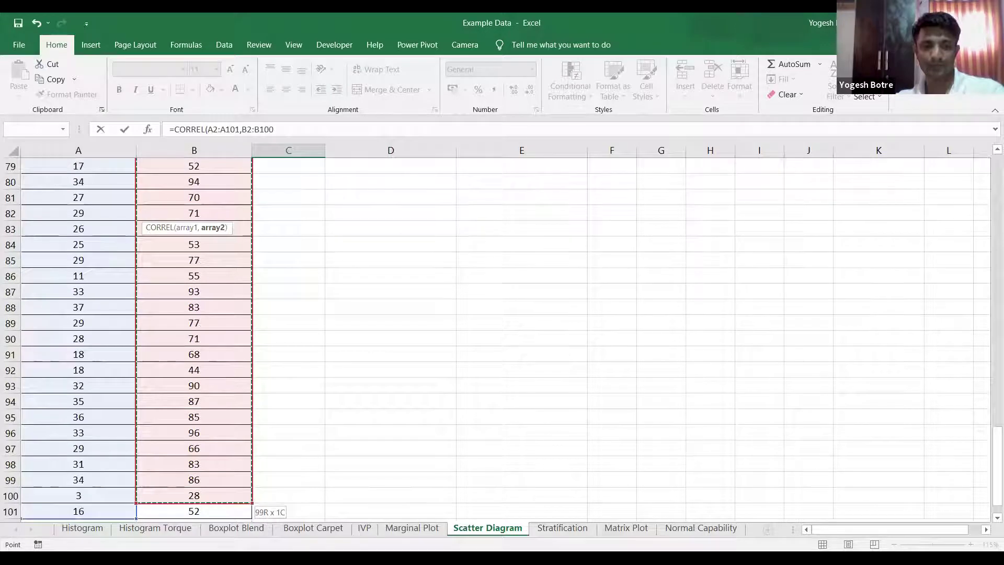
drag(199, 495, 197, 506)
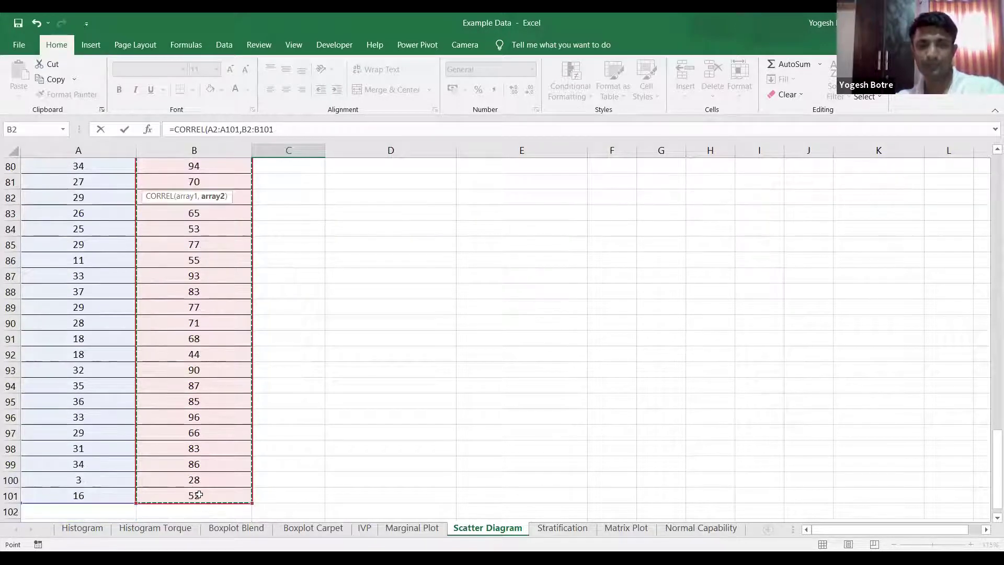
scroll(260, 324, up, 20)
text())
click(279, 135)
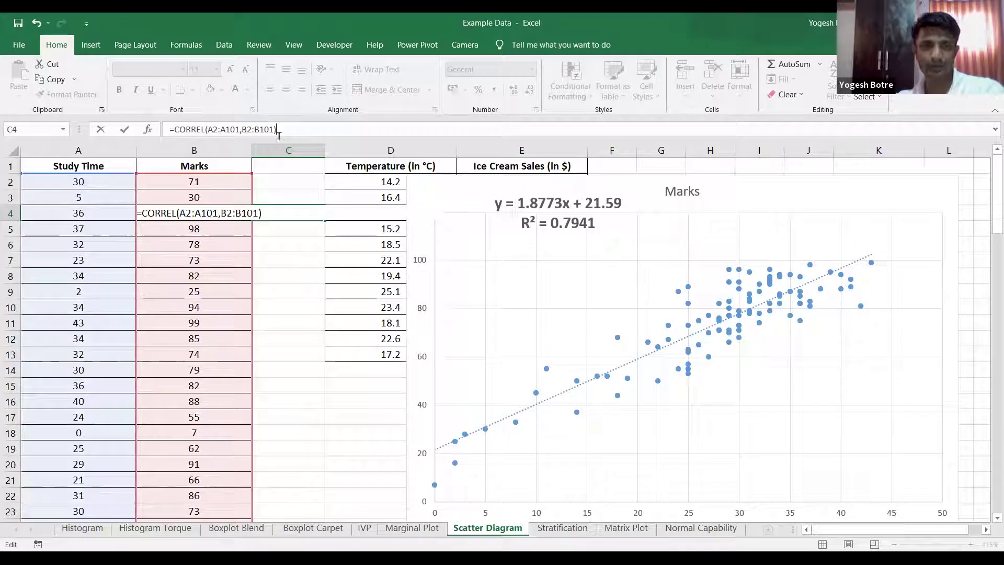
click(213, 130)
click(258, 128)
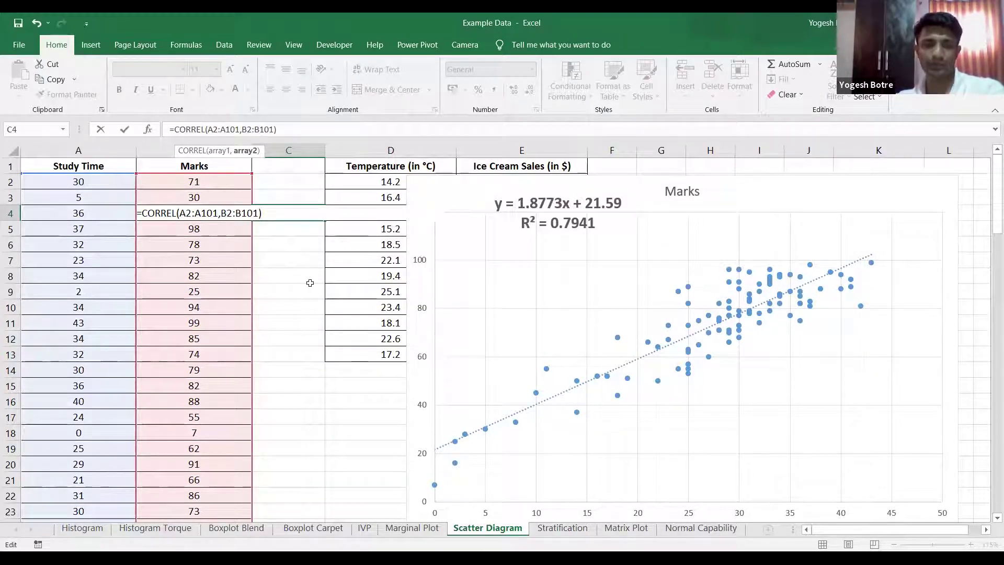
key(Return)
Format the correlation coefficient in cell C4 as bold 18 pt text
click(288, 217)
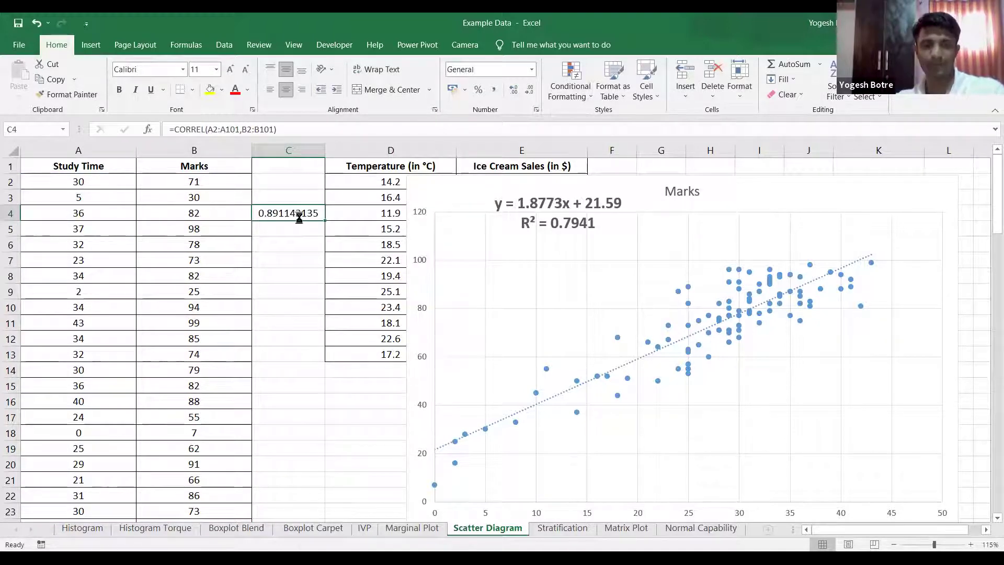
key(ctrl+b)
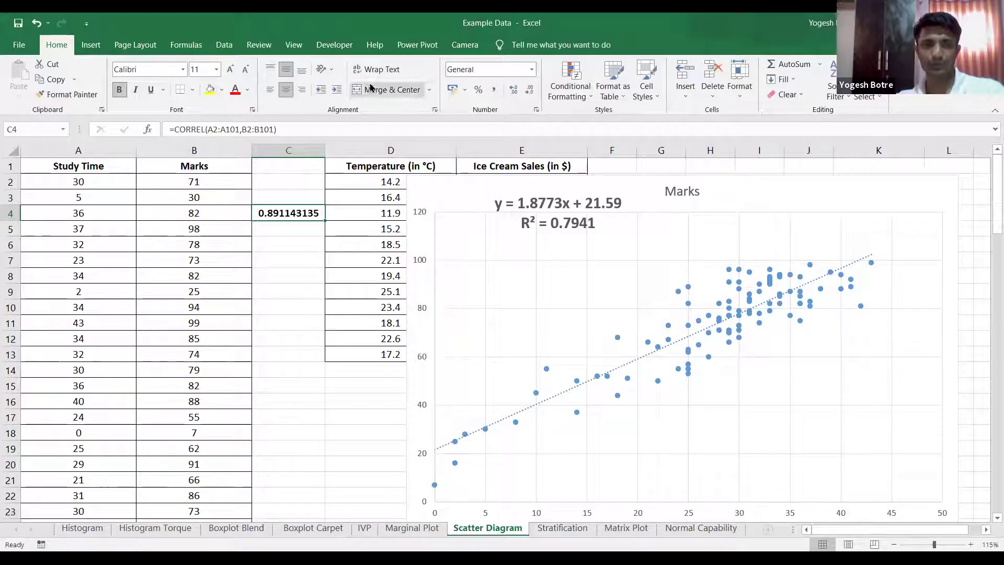
click(285, 88)
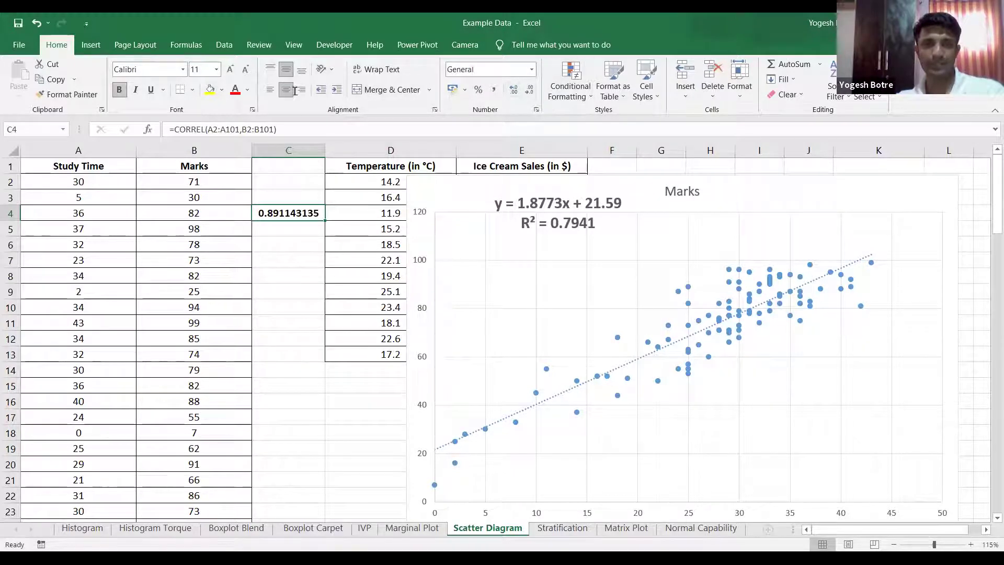
click(233, 72)
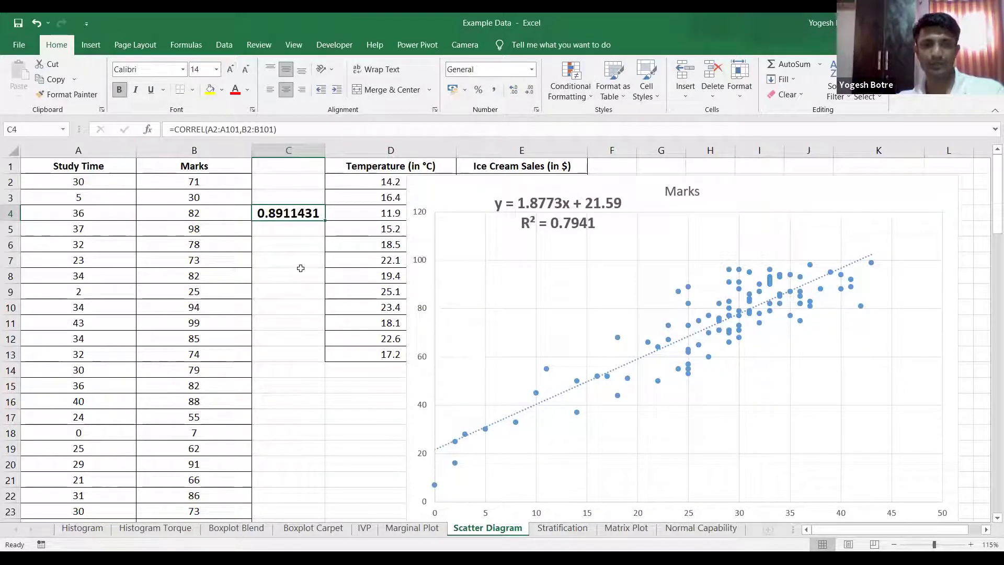
click(229, 70)
click(229, 70)
click(229, 70)
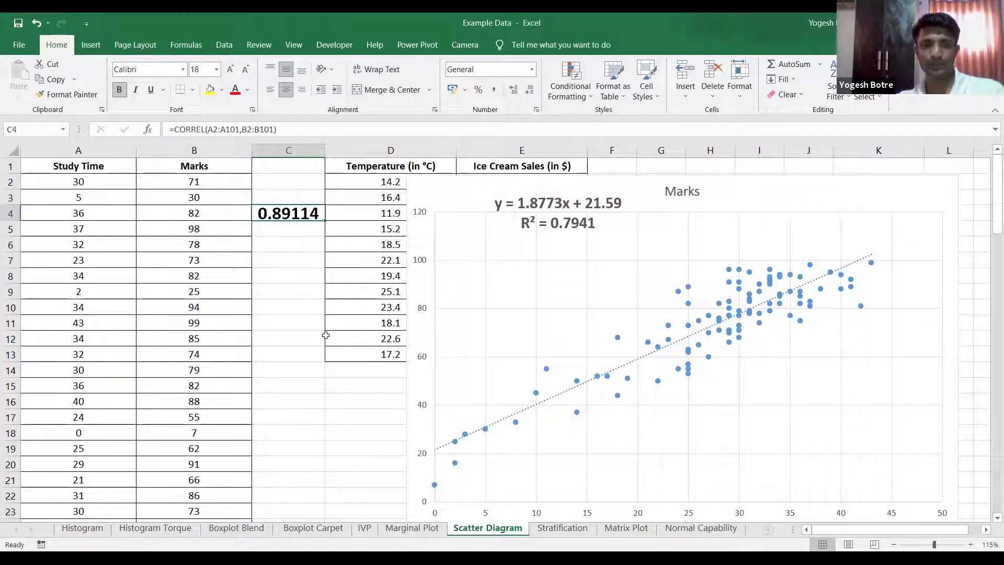
click(317, 338)
Square the correlation coefficient in cell C6 with the formula =C4*C4
click(304, 244)
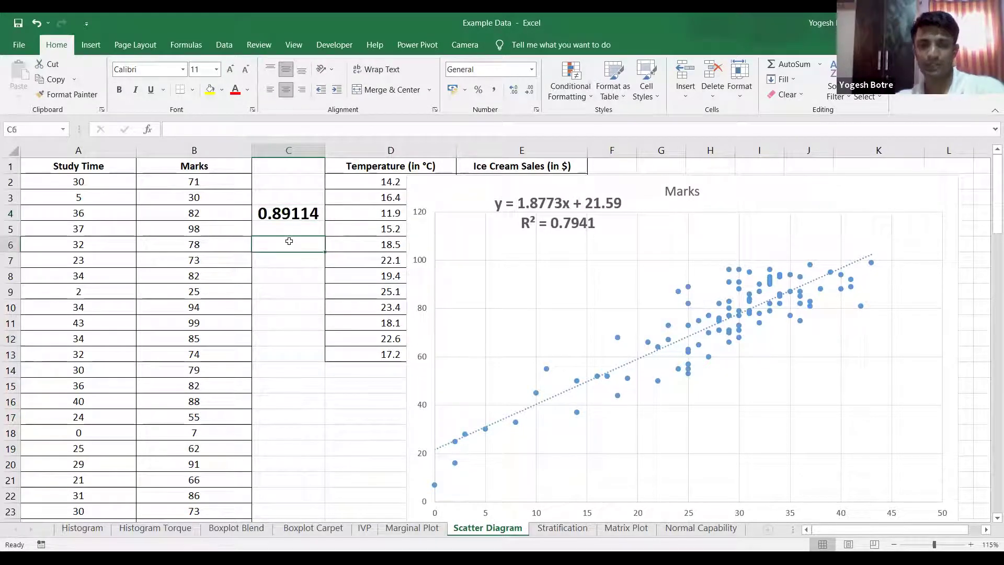
text(=)
click(286, 212)
text(*)
click(286, 211)
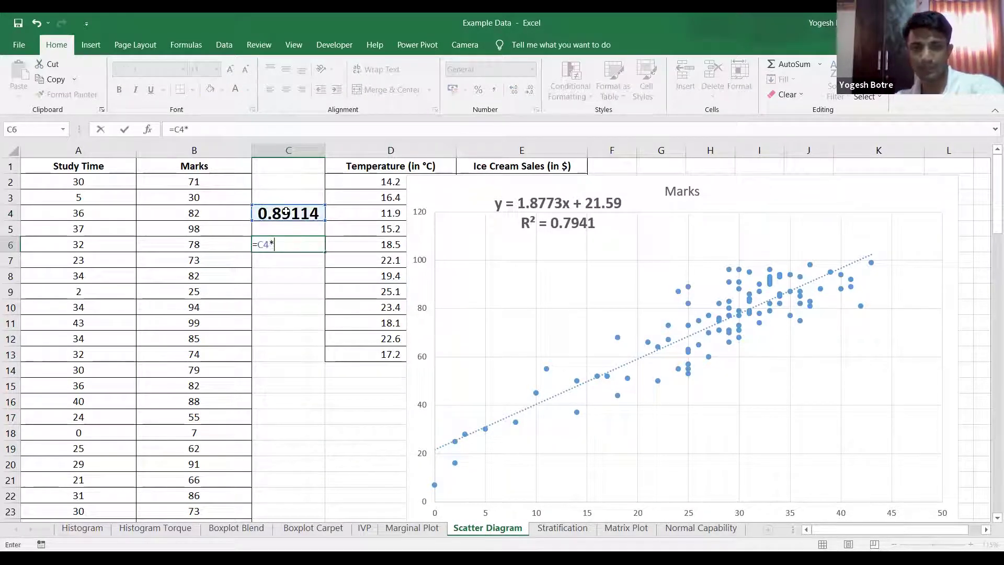
key(Return)
Make the squared correlation value in cell C6 bold and enlarge its font
click(288, 243)
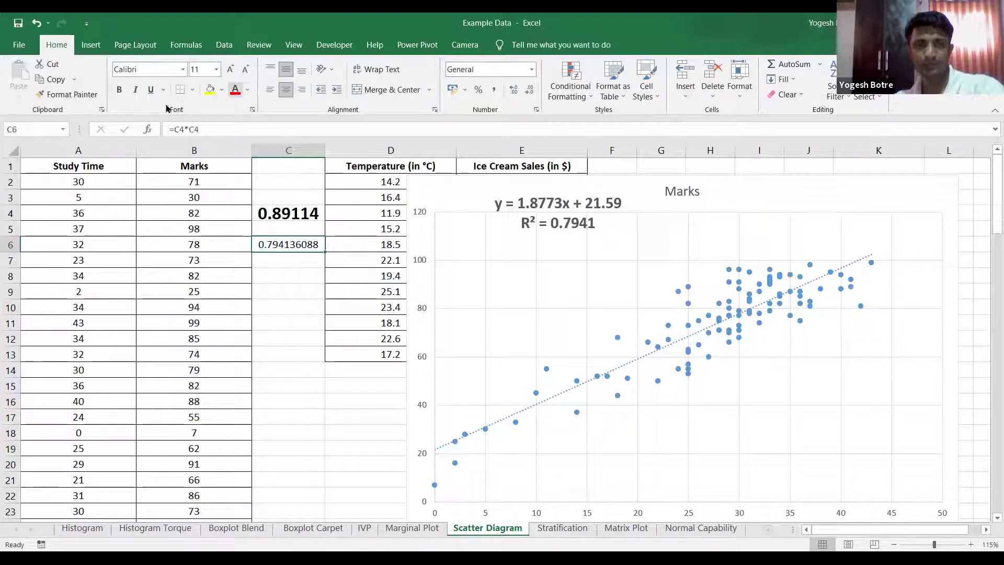
click(120, 90)
click(230, 70)
click(230, 70)
click(230, 70)
click(328, 353)
click(295, 243)
click(298, 355)
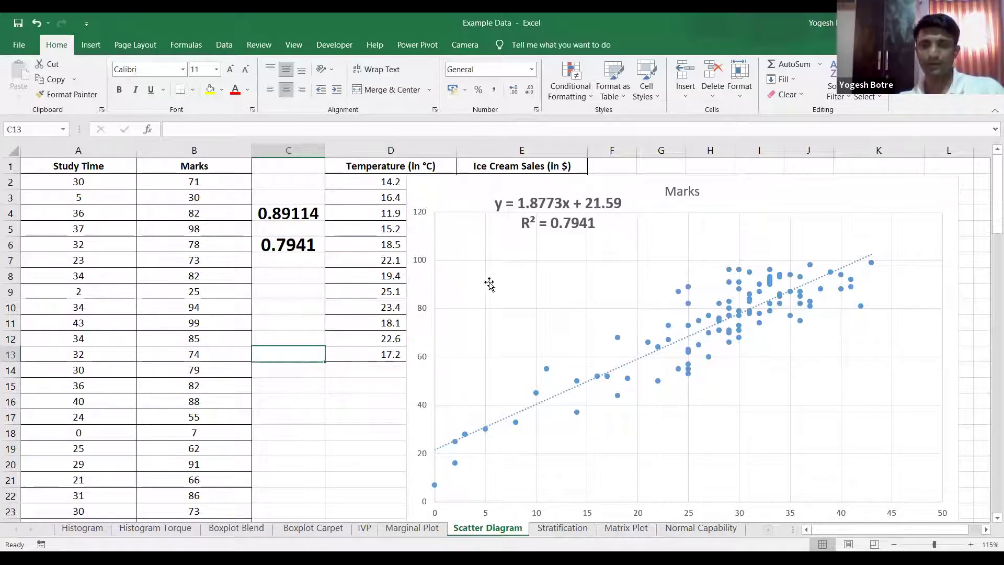
click(294, 385)
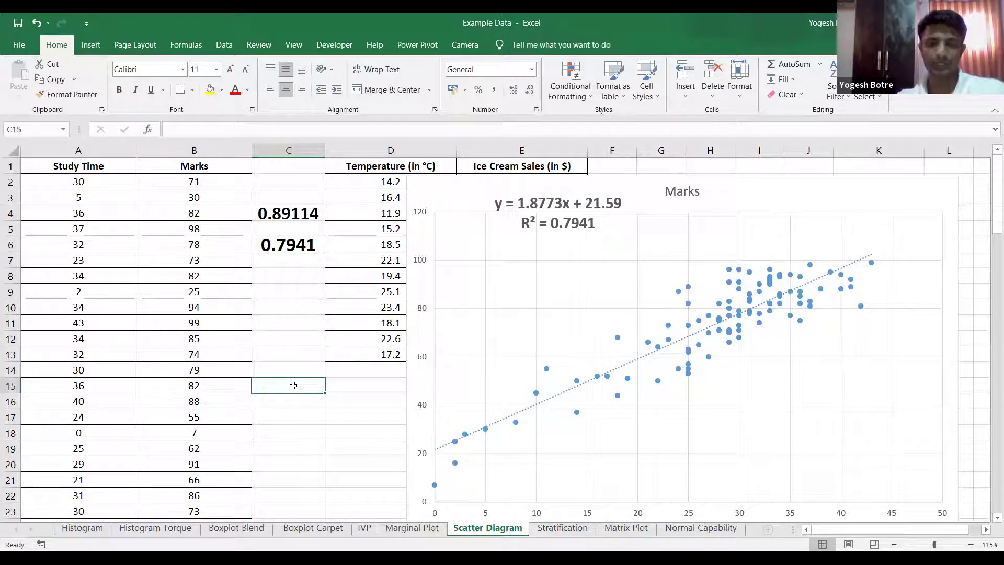
text(=)
key(Escape)
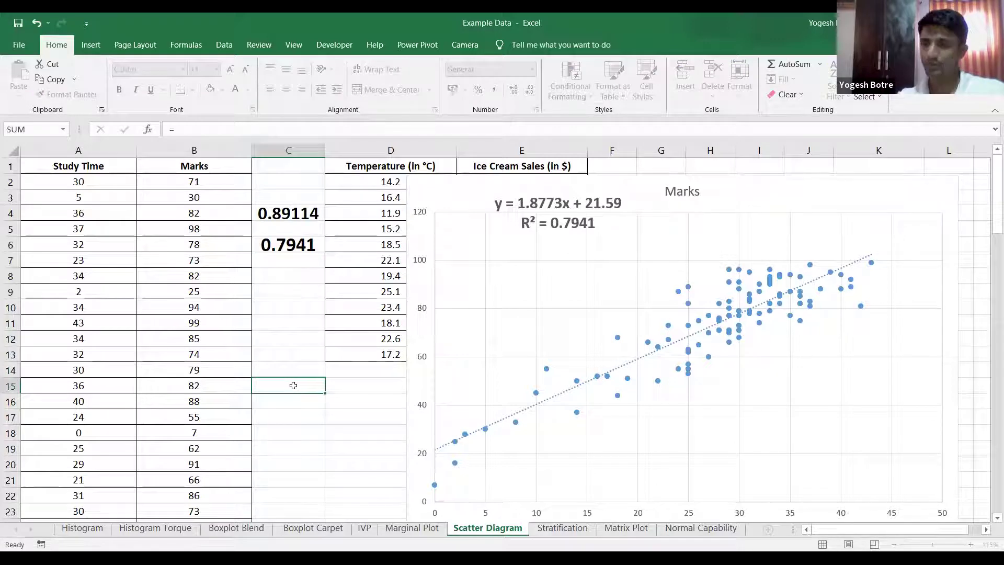
Enter a study time of 35 in cell C14 and predict the marks in C15 with =1.8773*C14+21.59
key(Up)
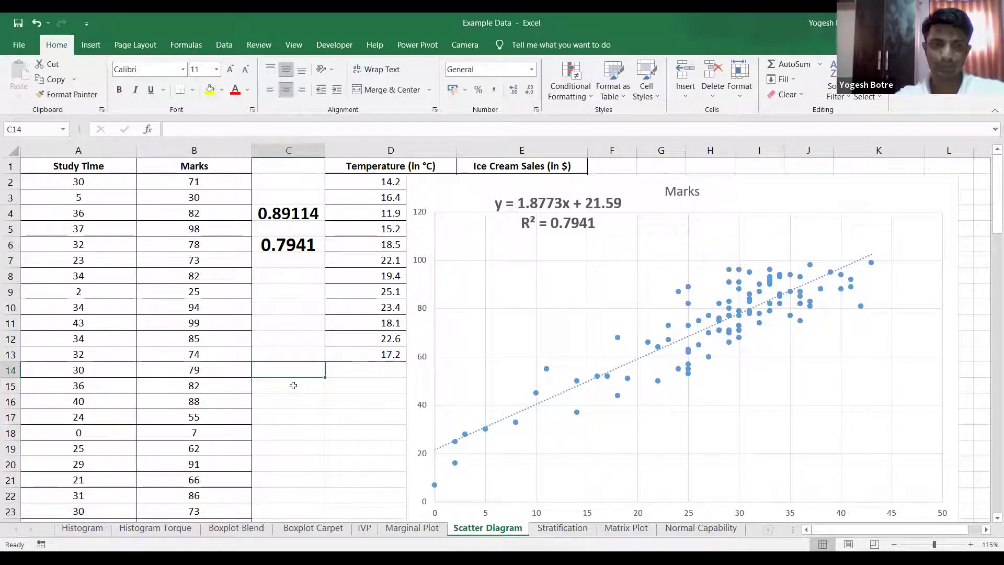
text(35)
key(Return)
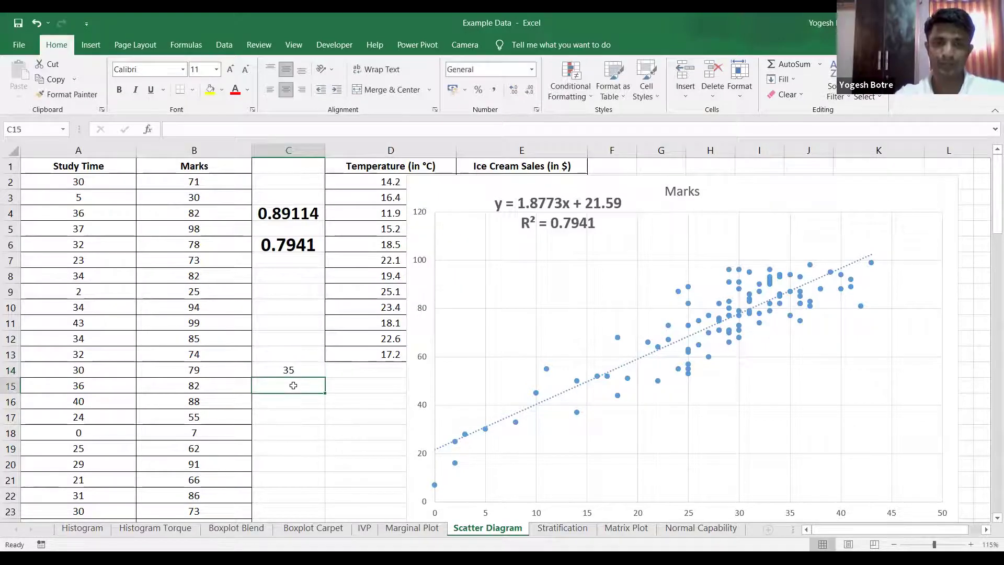
text(=1.)
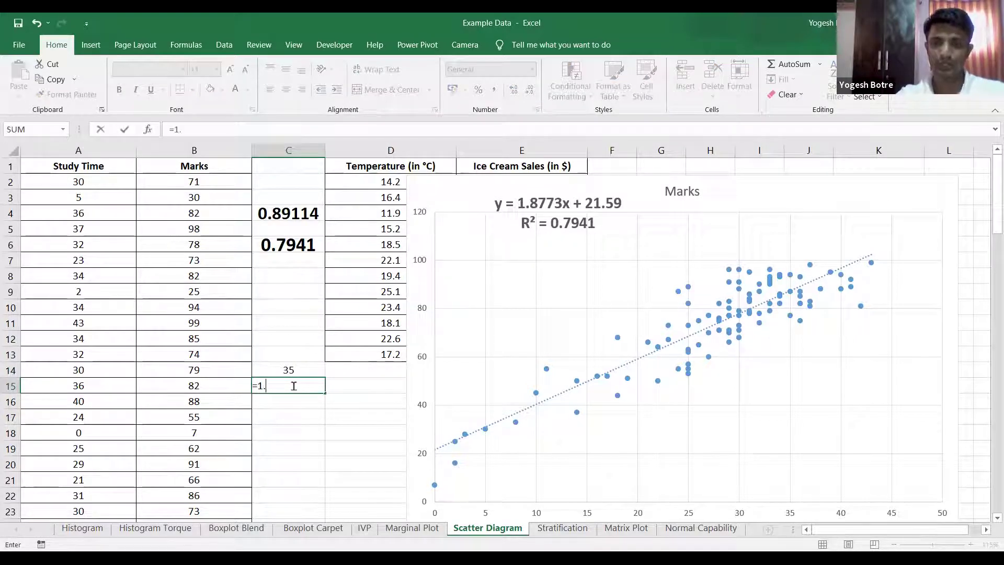
text(87)
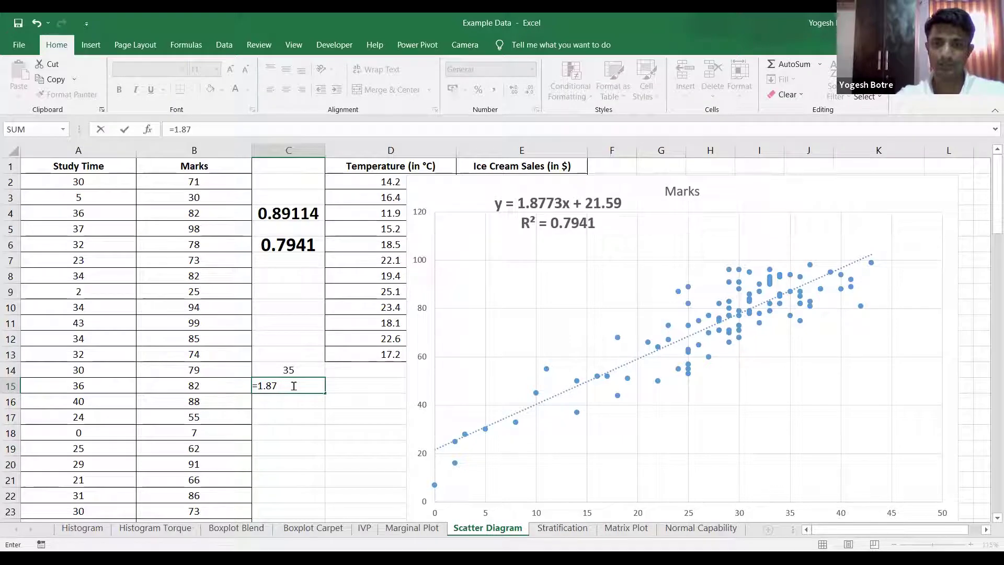
text(73*)
click(296, 368)
text(+21.59)
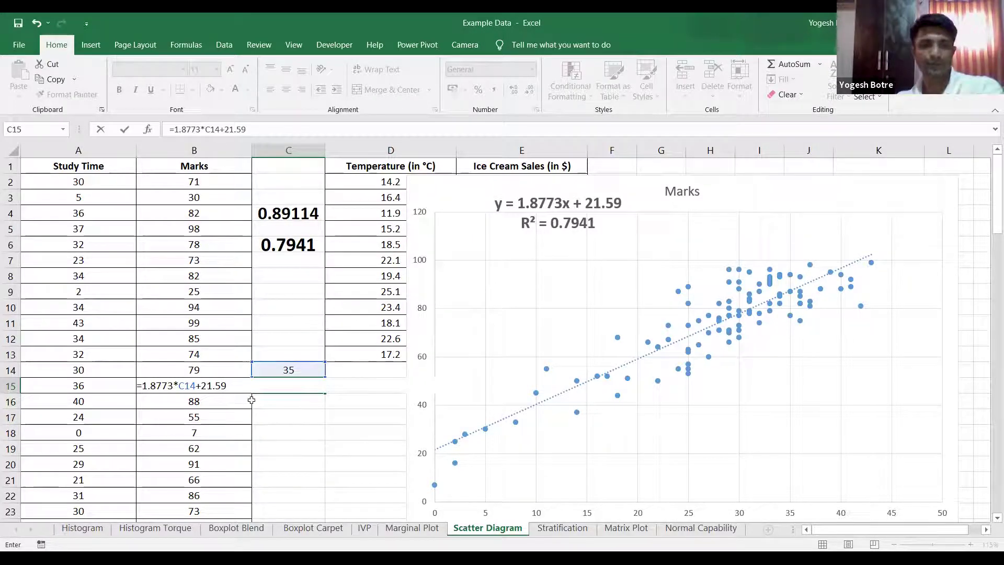
key(ctrl+Return)
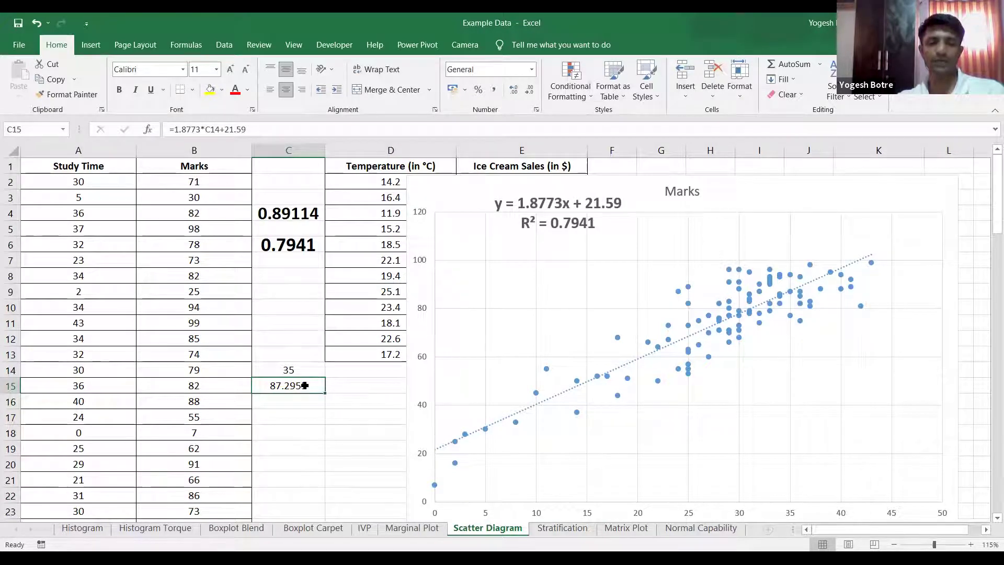
Reduce the predicted marks in cell C15 to zero decimal places
click(529, 90)
click(530, 90)
click(530, 90)
click(529, 90)
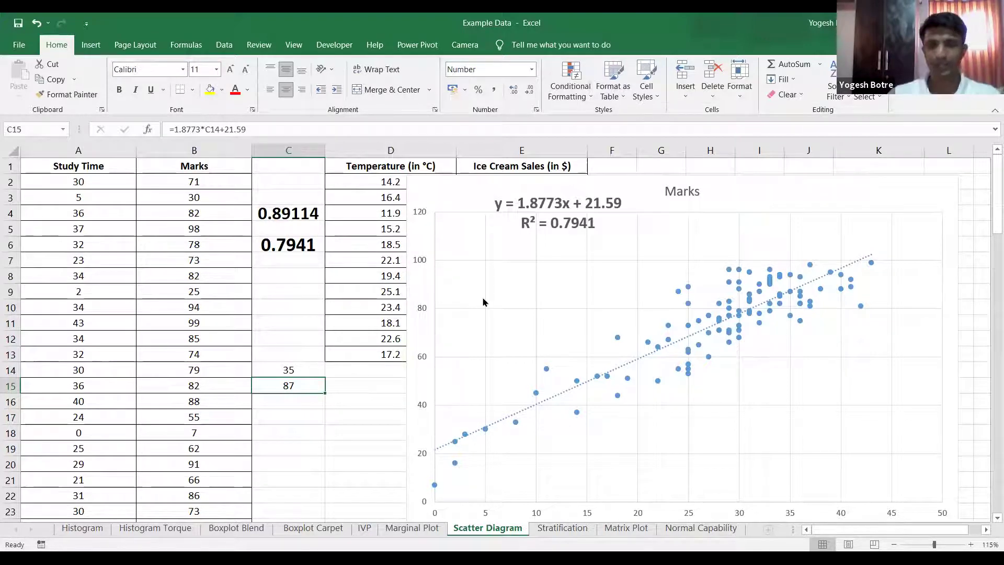
Highlight the intercept 21.59 in the chart's trendline equation label, and clear the selection
click(542, 202)
double_click(541, 202)
double_click(604, 205)
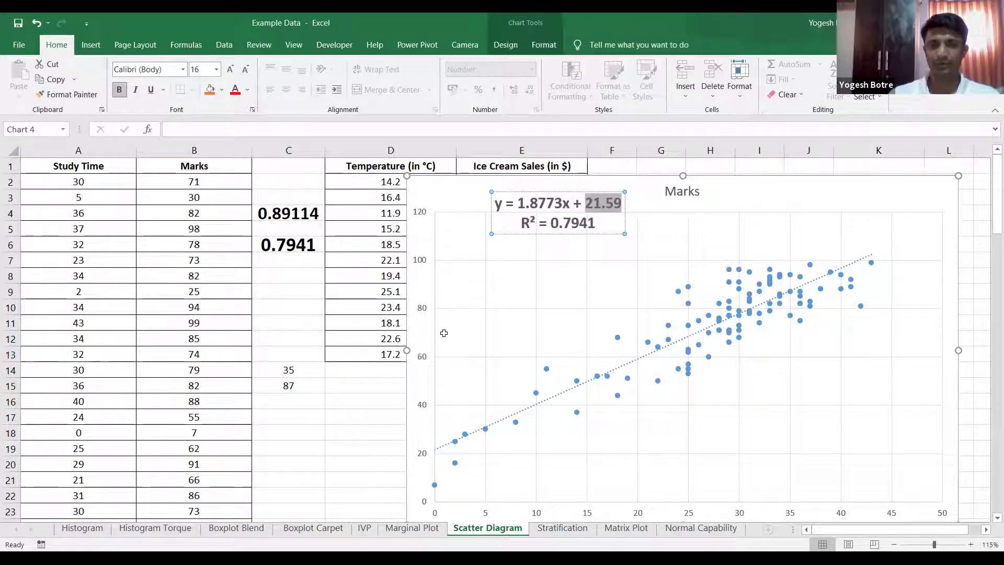
key(Escape)
key(Escape)
key(Escape)
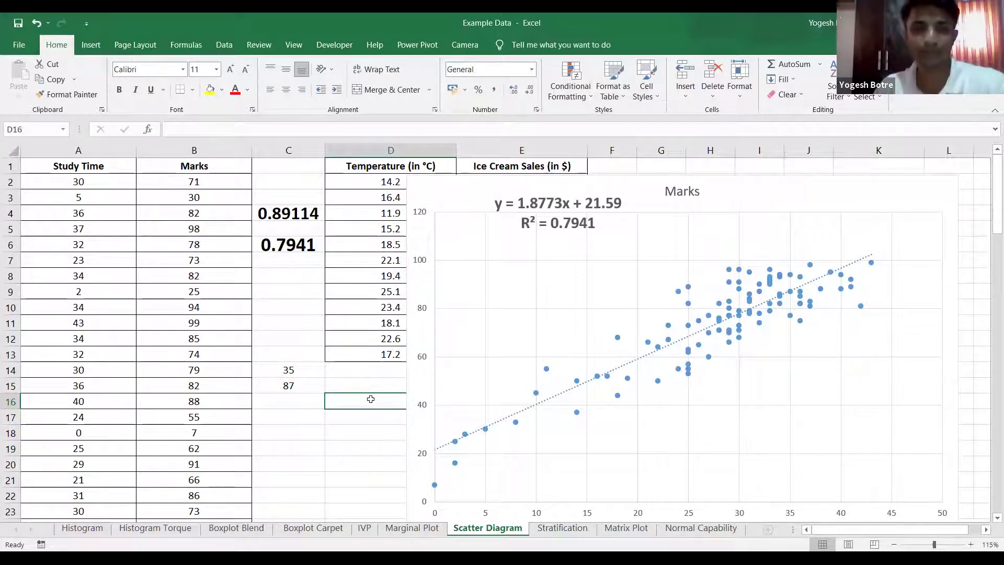
Highlight the whole R-squared line in the chart's trendline label
click(568, 225)
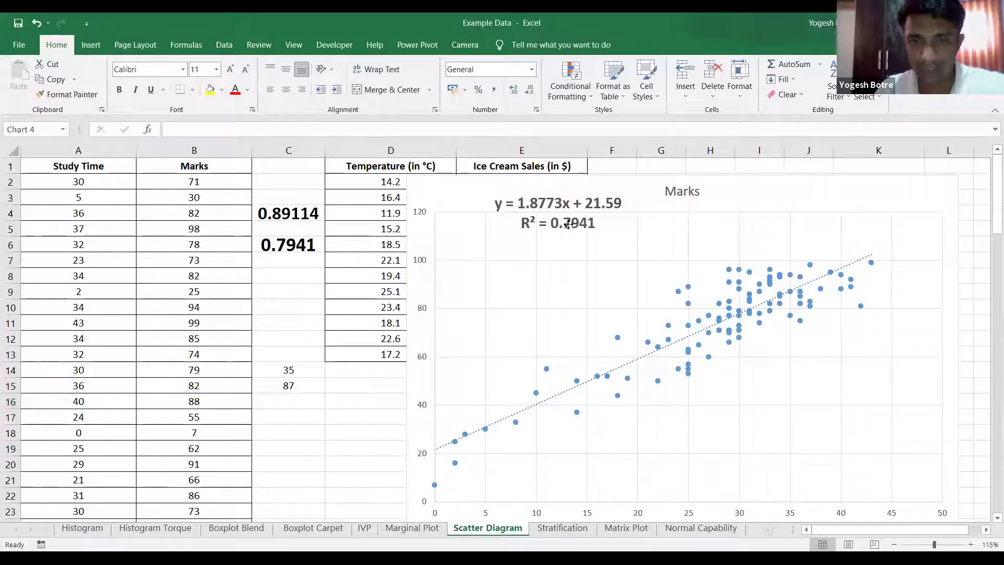
double_click(568, 225)
drag(595, 224, 518, 225)
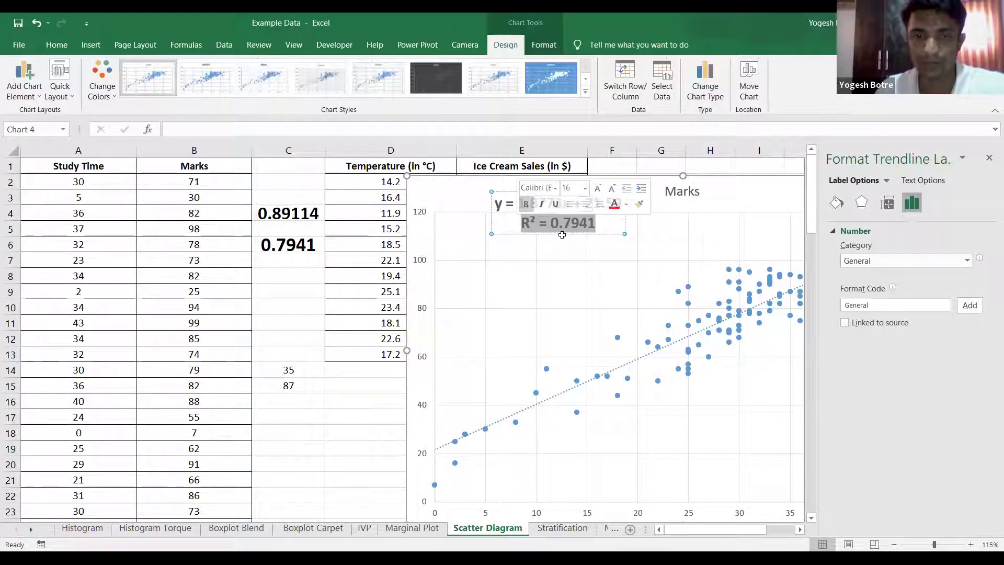
Enter 0.79 in cell C17 and convert it to a percentage figure in C18 with =C17*100
click(309, 464)
click(311, 424)
text(0.79)
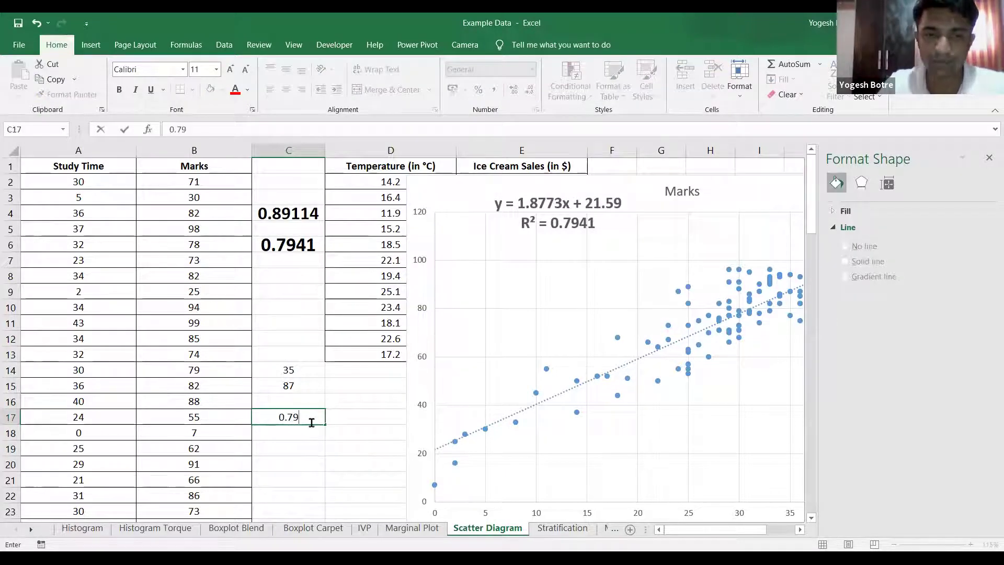
key(Return)
text(=)
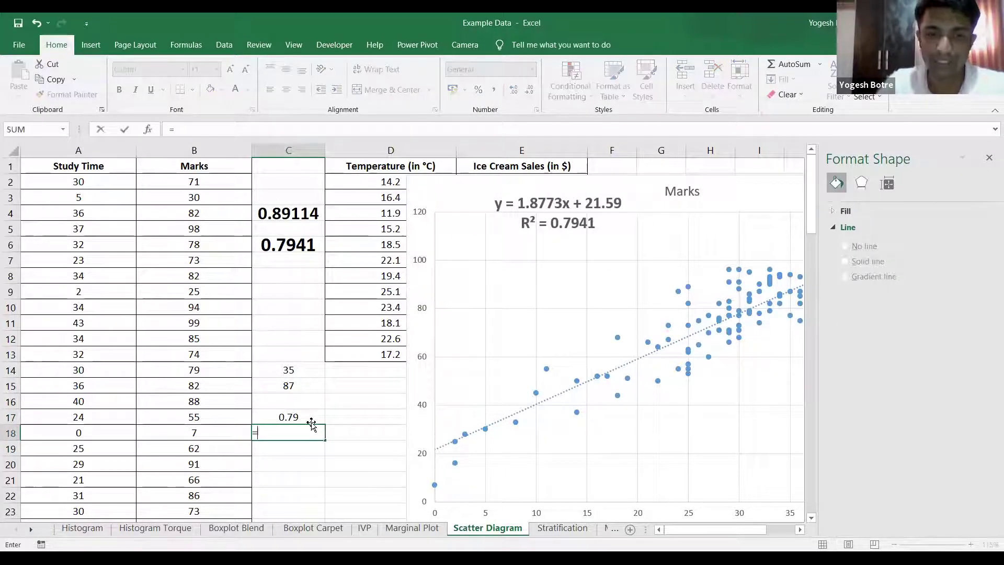
text(C17*100)
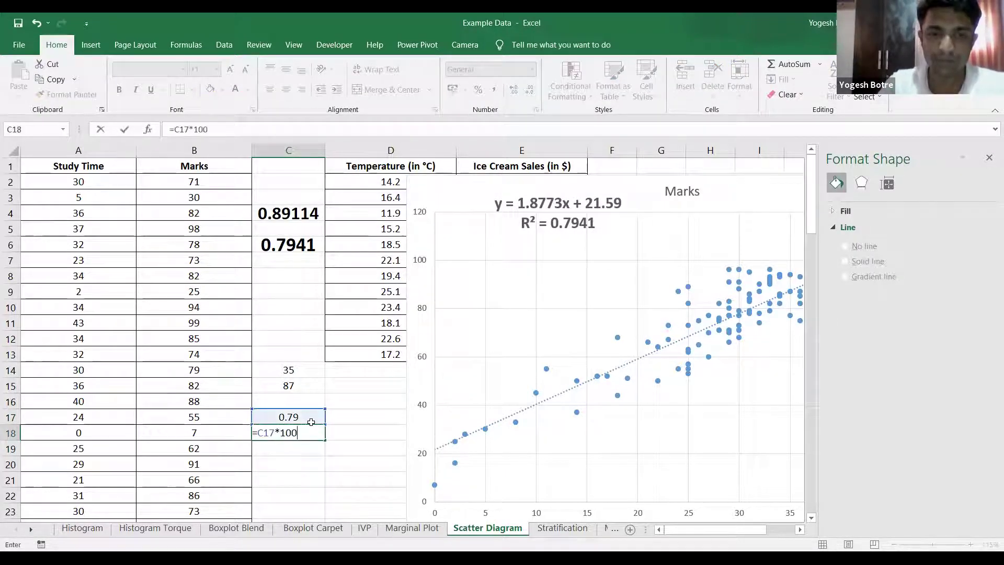
key(Return)
click(310, 434)
click(308, 407)
click(306, 418)
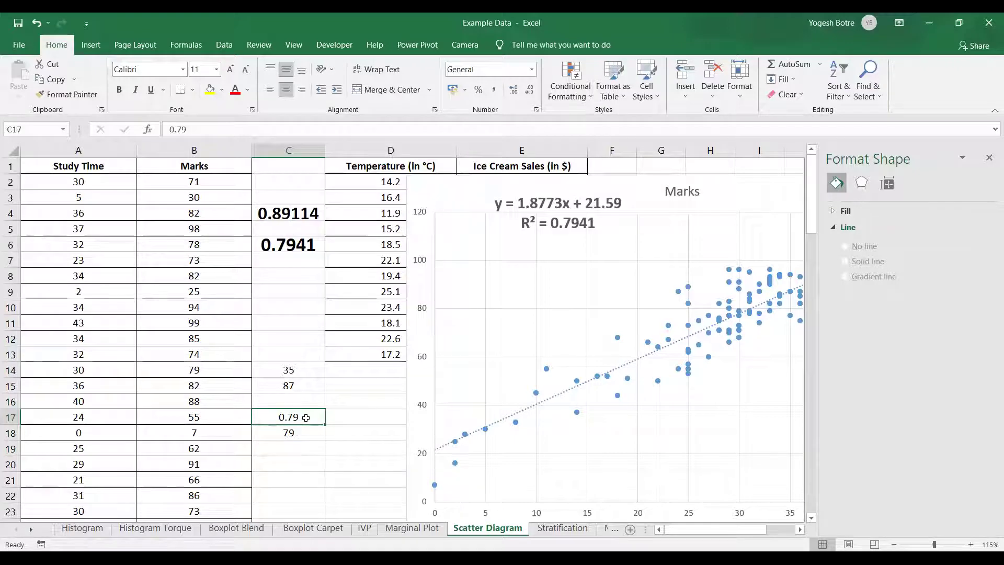
Close the formatting pane and move the Marks chart up beside column C, over the temperature table
click(990, 159)
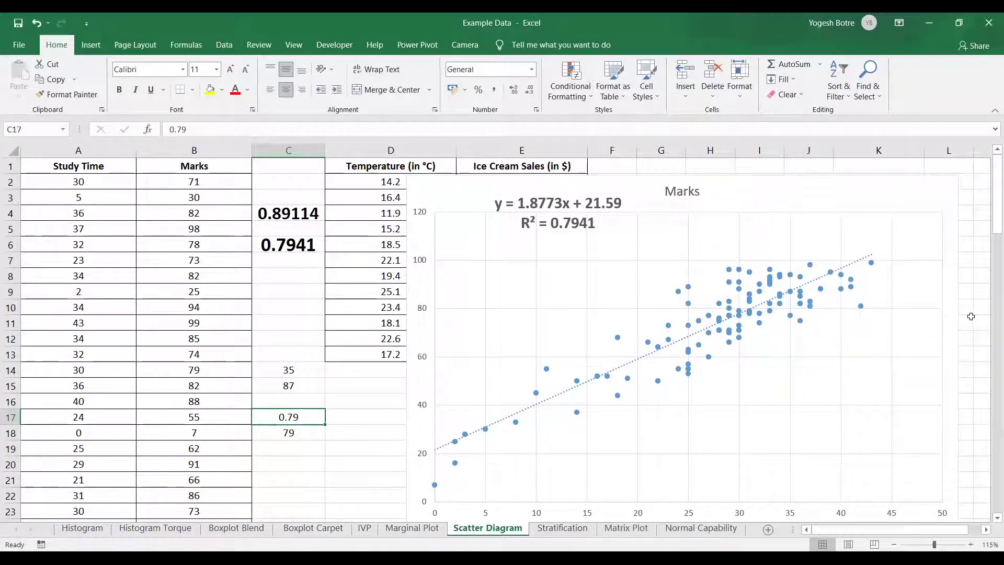
drag(812, 181, 730, 161)
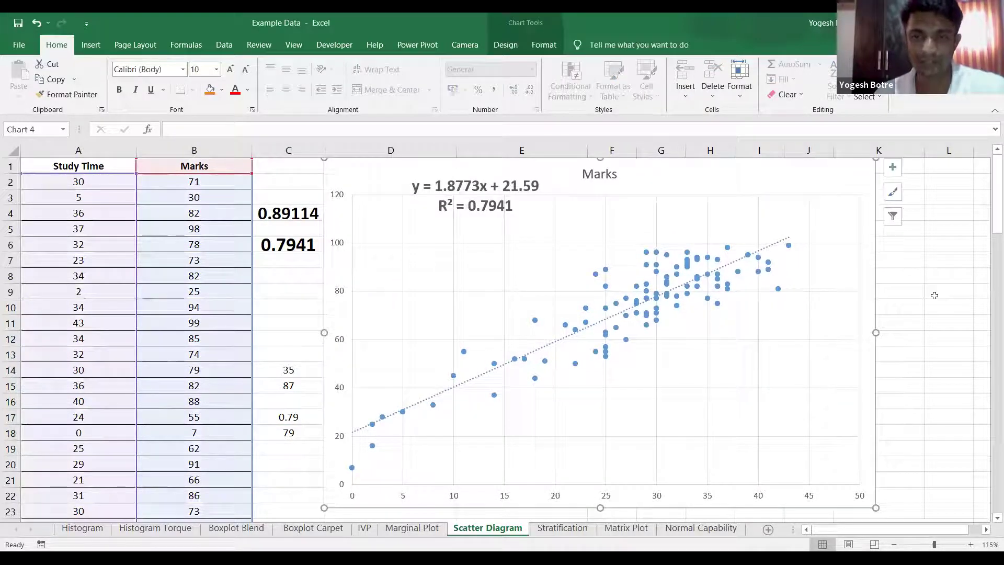
click(935, 296)
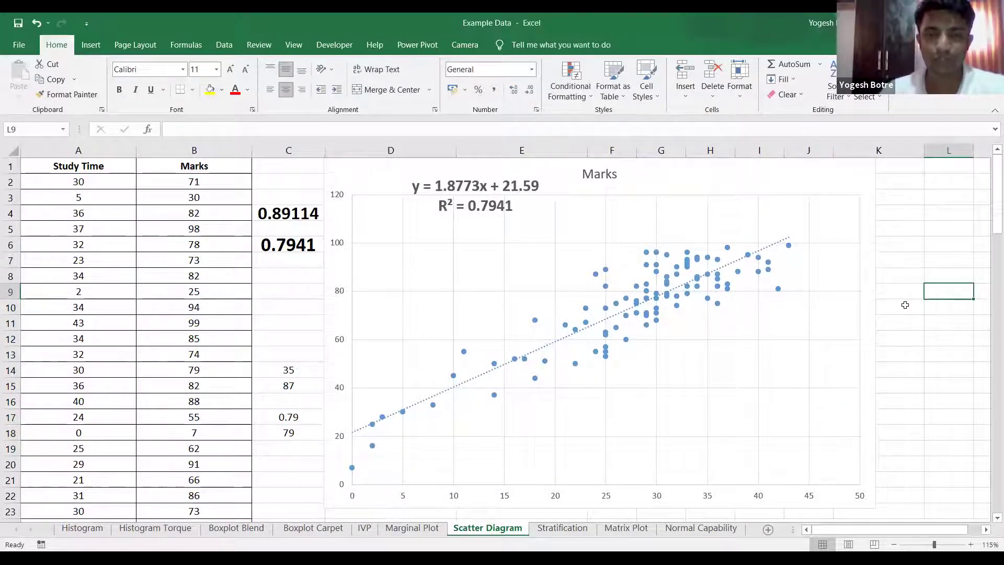
Calculate the unexplained share in cell C19 with =1-C17 and format it as a percentage with one decimal place
click(285, 434)
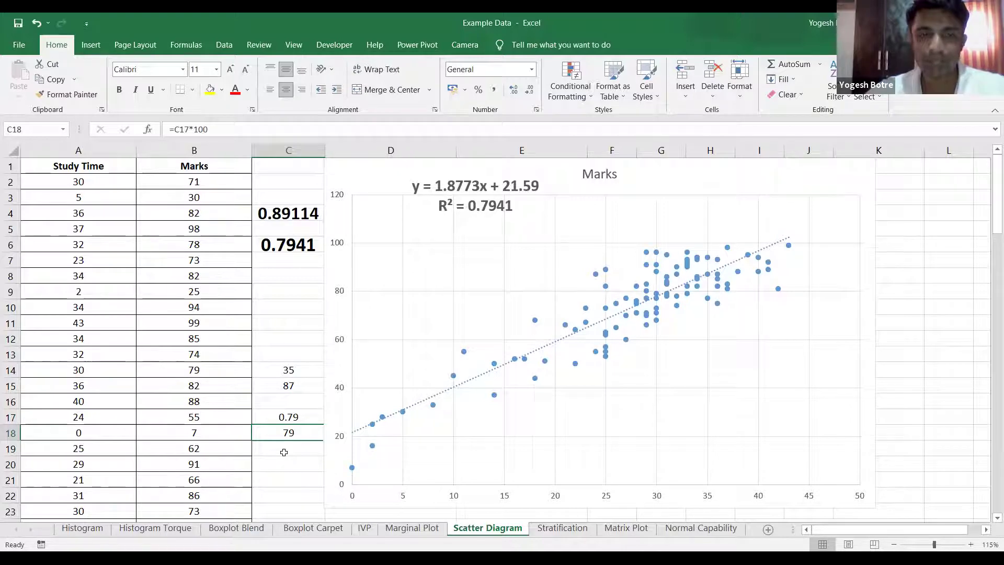
click(284, 452)
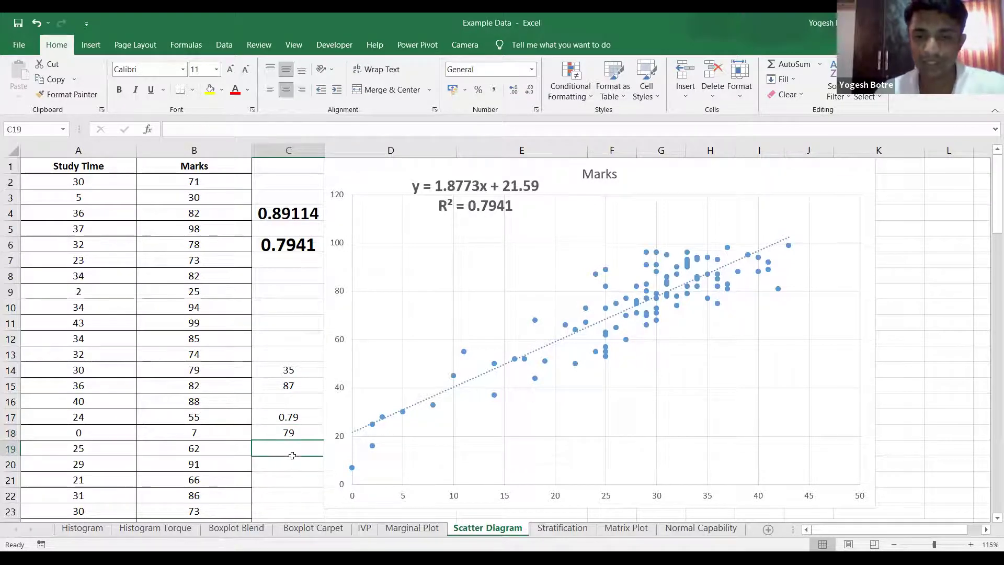
text(=1-)
click(285, 418)
key(Return)
click(297, 448)
click(478, 89)
click(511, 95)
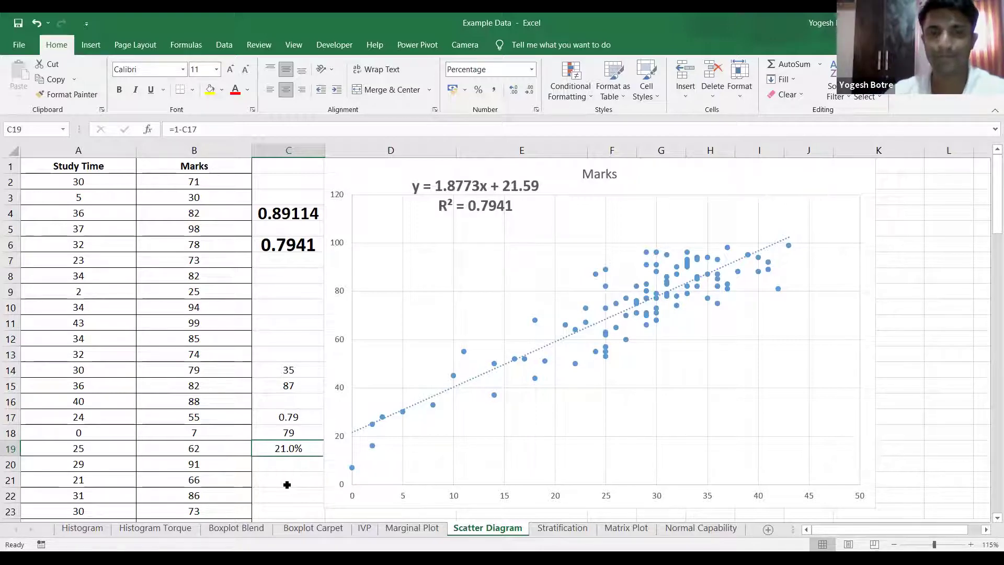
Highlight the R-squared line in the Marks chart's trendline label, and close the formatting pane
double_click(482, 209)
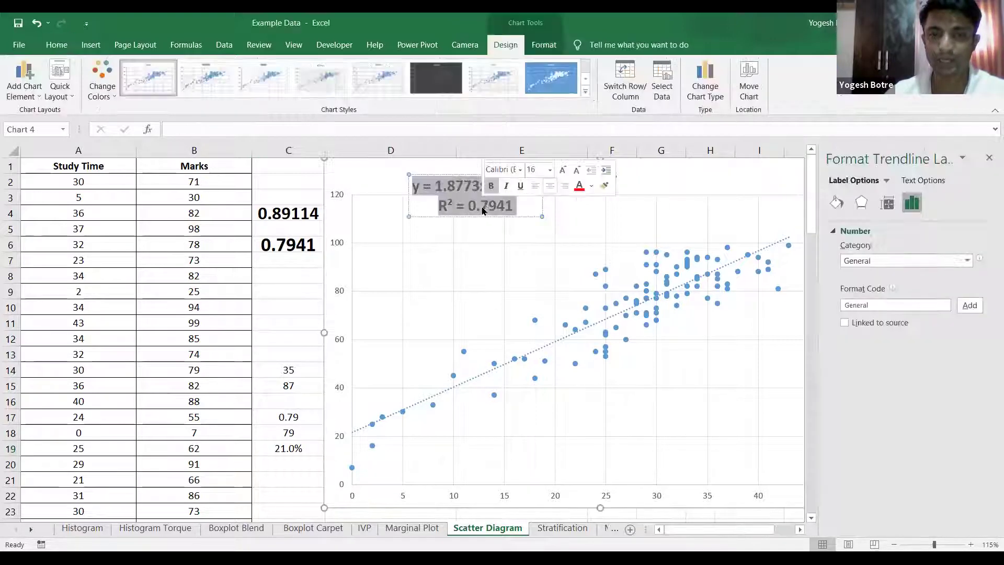
triple_click(440, 205)
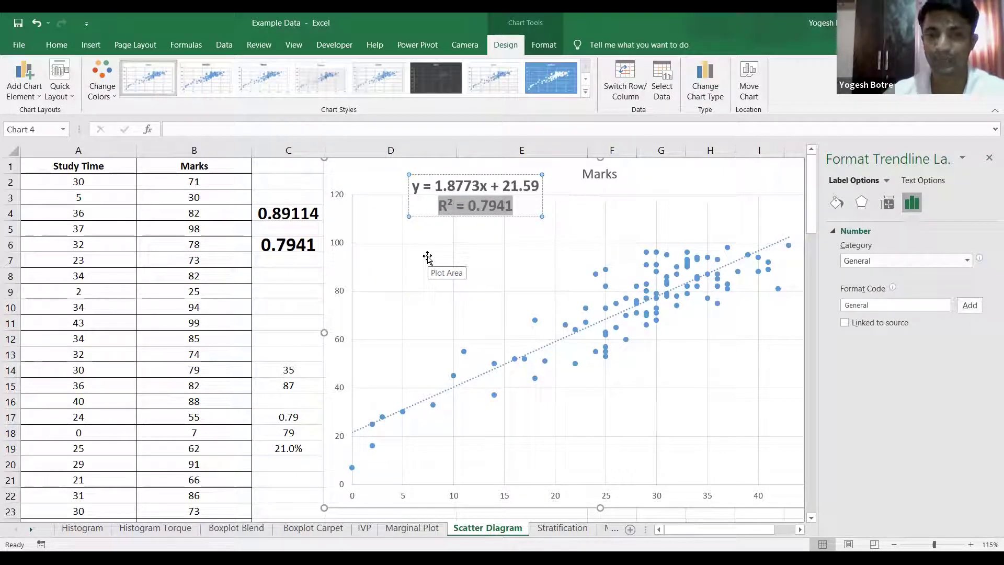
click(293, 277)
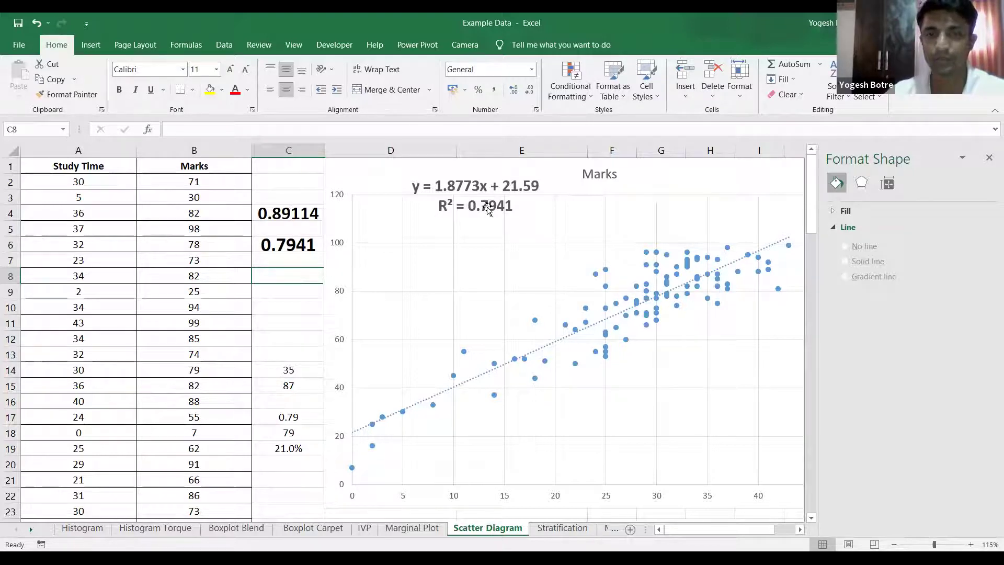
click(486, 206)
double_click(488, 208)
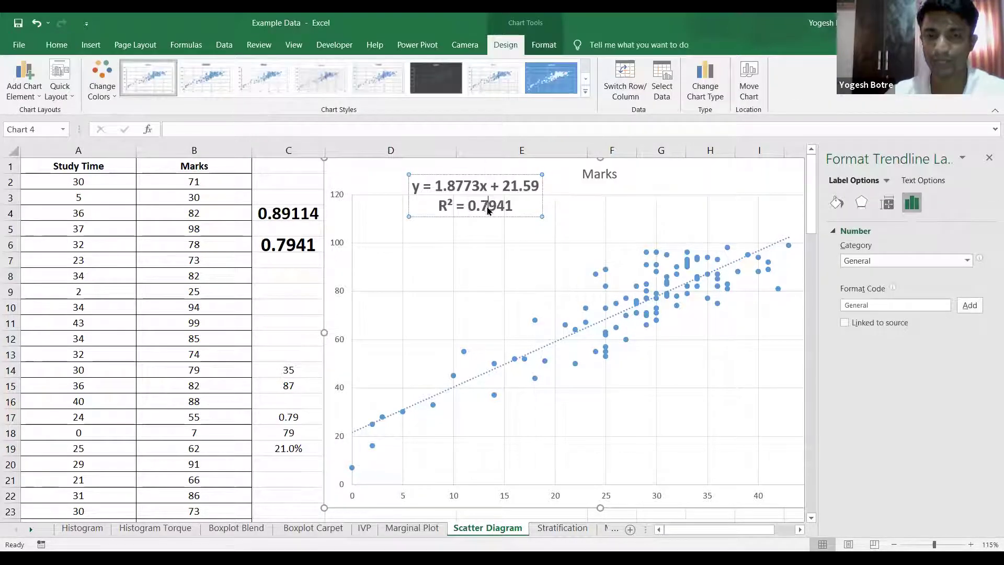
drag(438, 206, 511, 205)
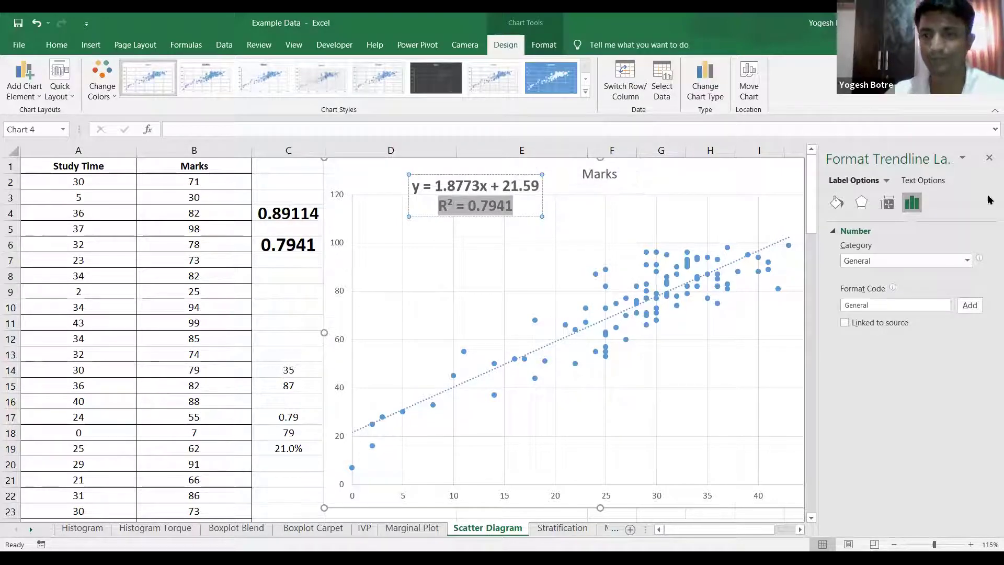
click(989, 159)
click(935, 294)
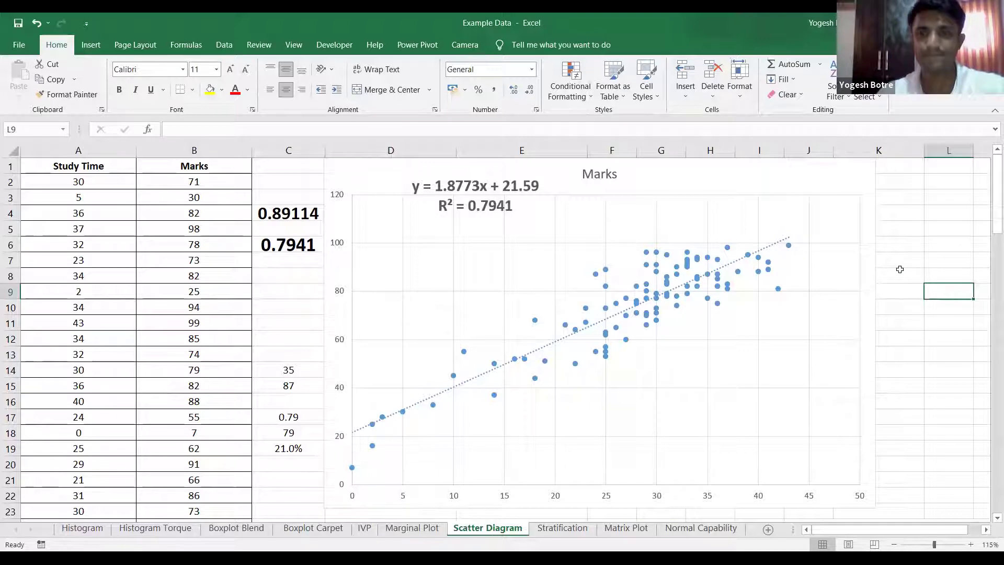
Inspect the CORREL formula in C4, the squared formula in C6 and the Marks chart's trendline label
drag(876, 189, 877, 182)
click(920, 276)
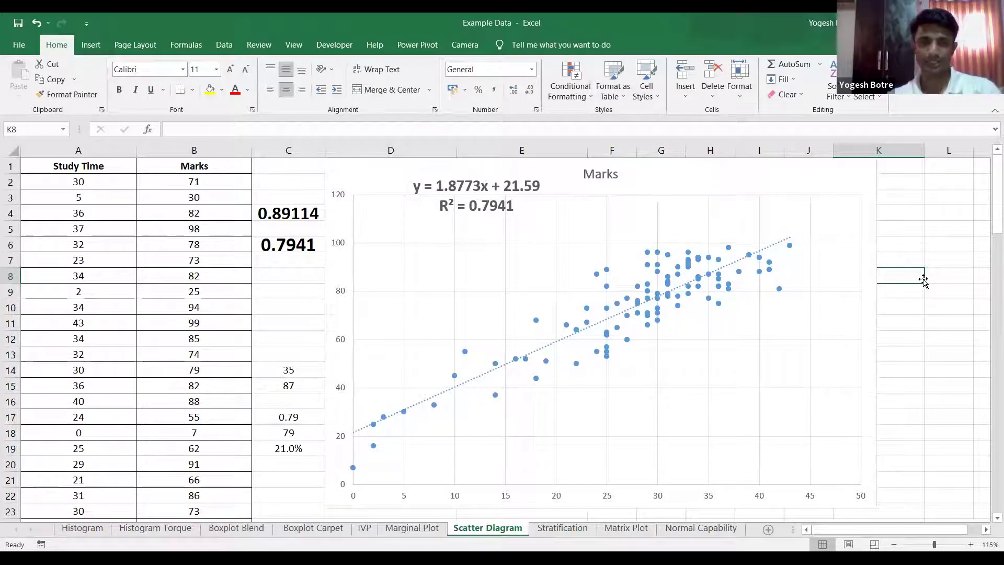
click(288, 216)
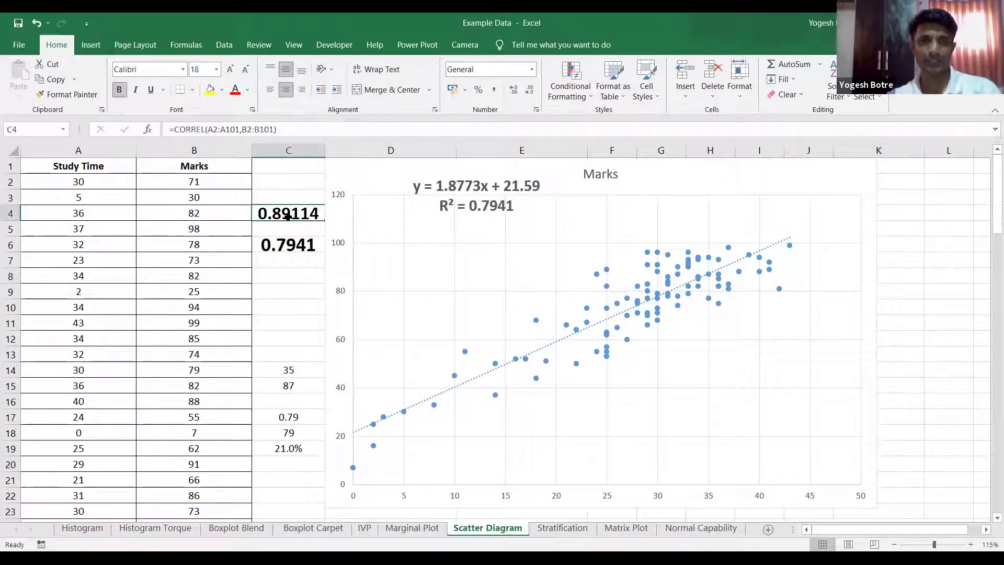
click(280, 249)
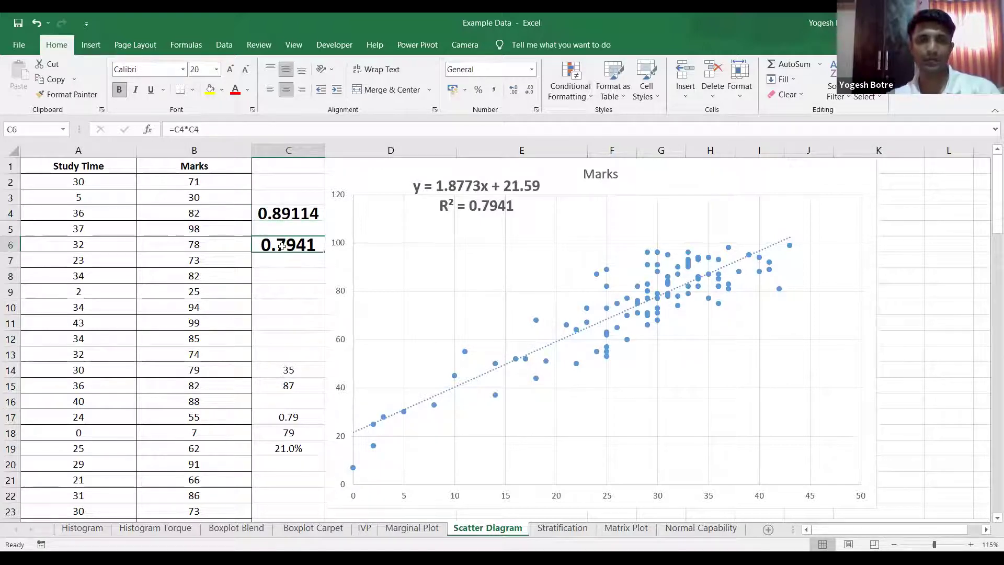
click(463, 194)
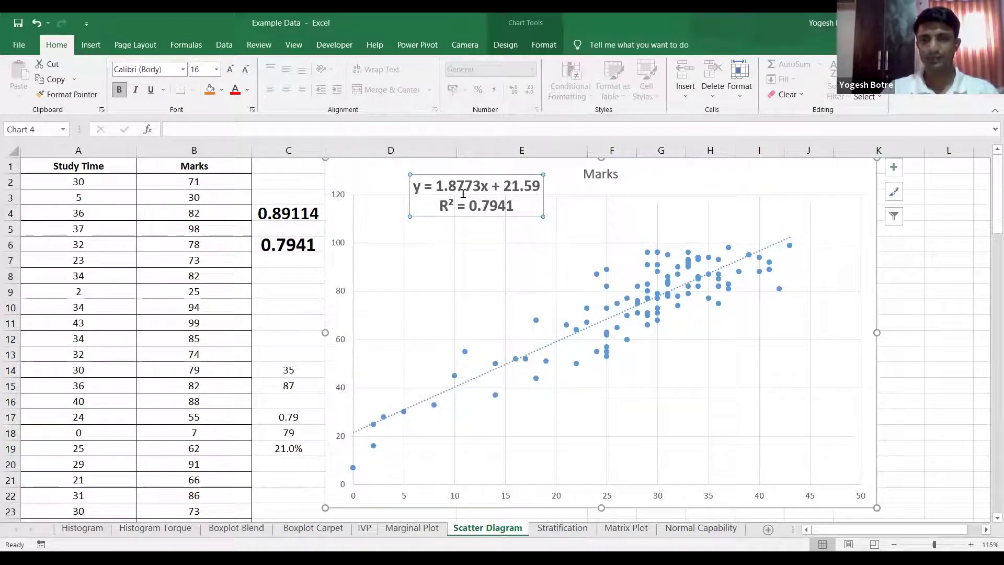
click(927, 301)
Move the Marks chart down below row 21 so it clears the temperature and ice cream sales table
click(875, 246)
drag(572, 383, 484, 408)
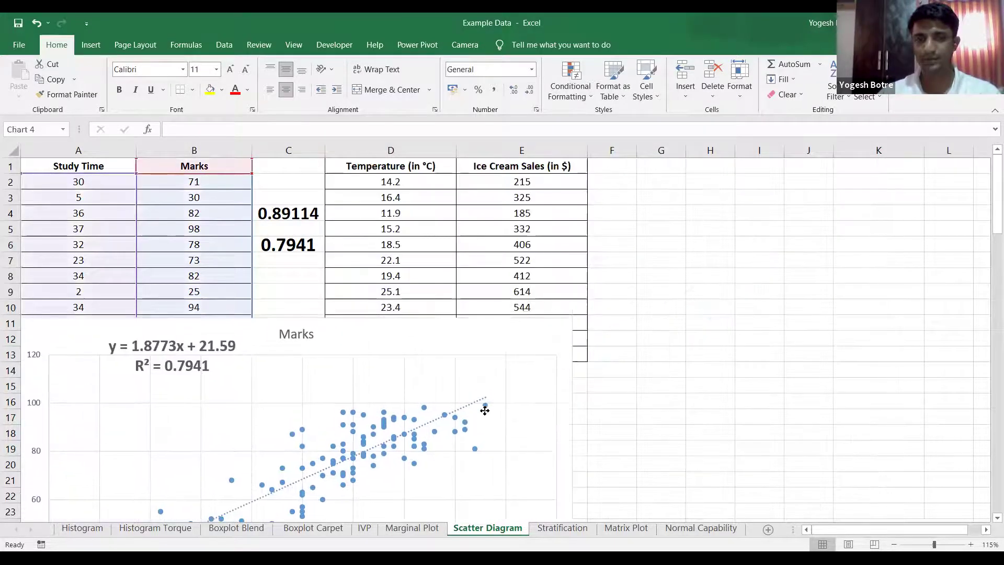
drag(513, 319, 500, 487)
click(423, 194)
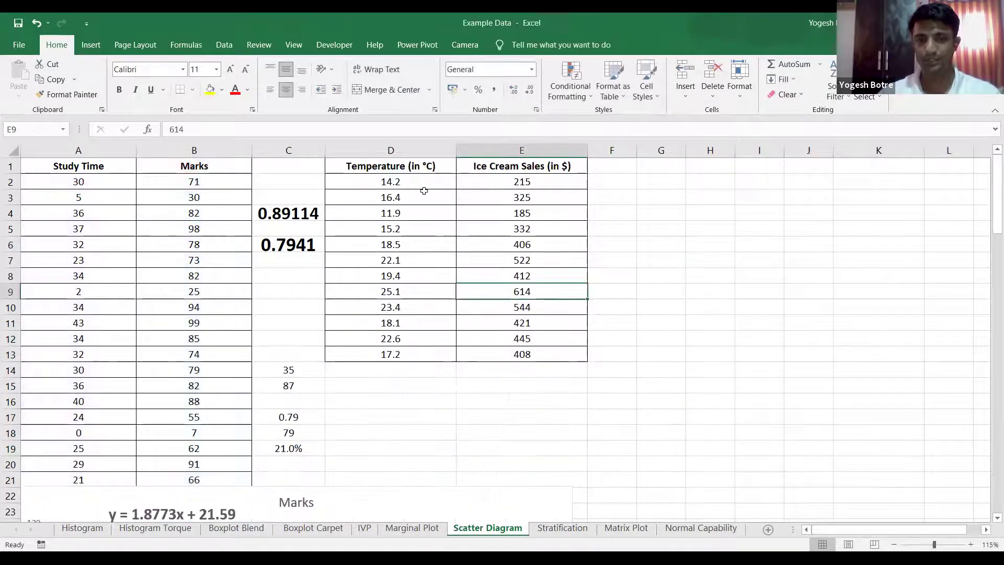
click(99, 45)
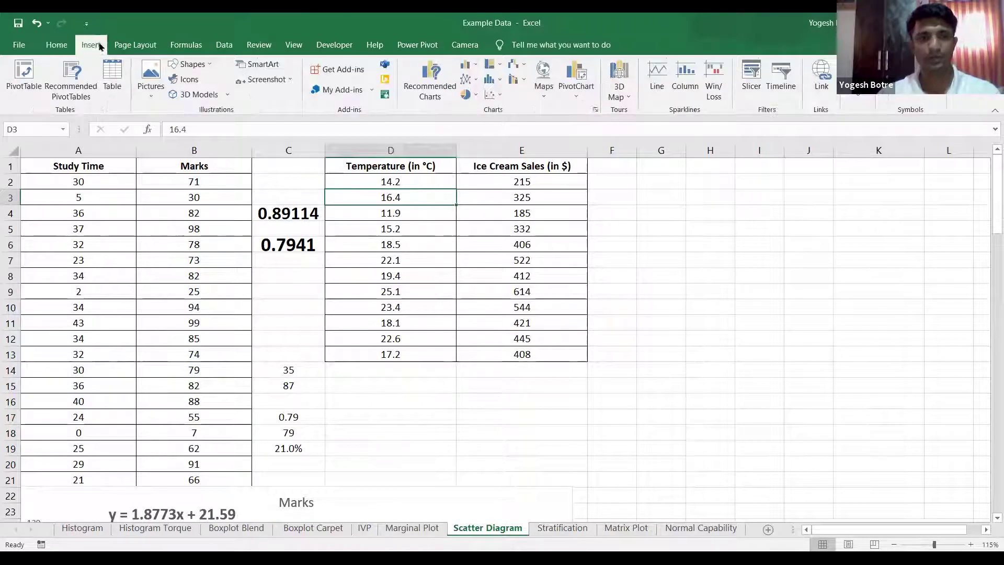
click(492, 95)
click(512, 143)
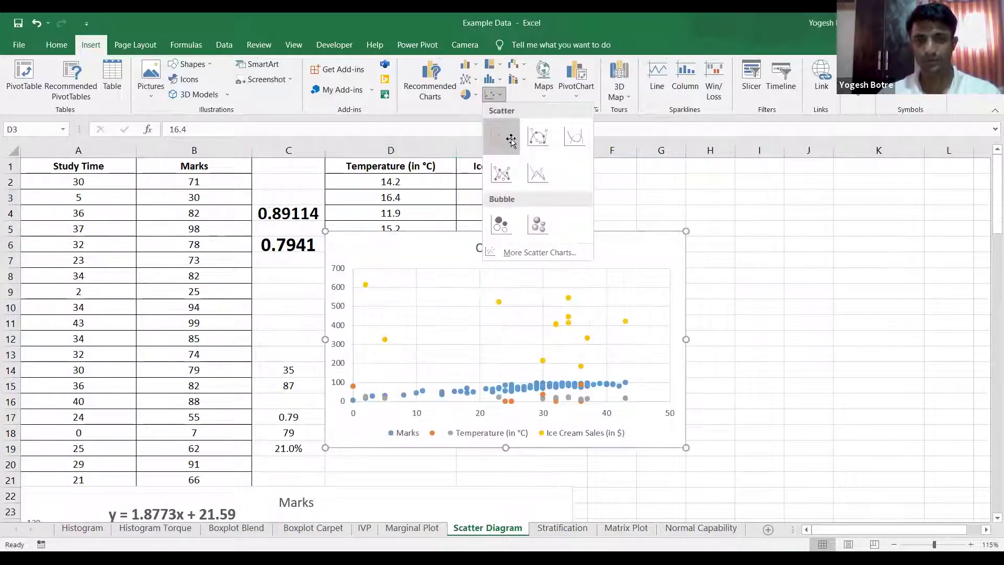
click(390, 197)
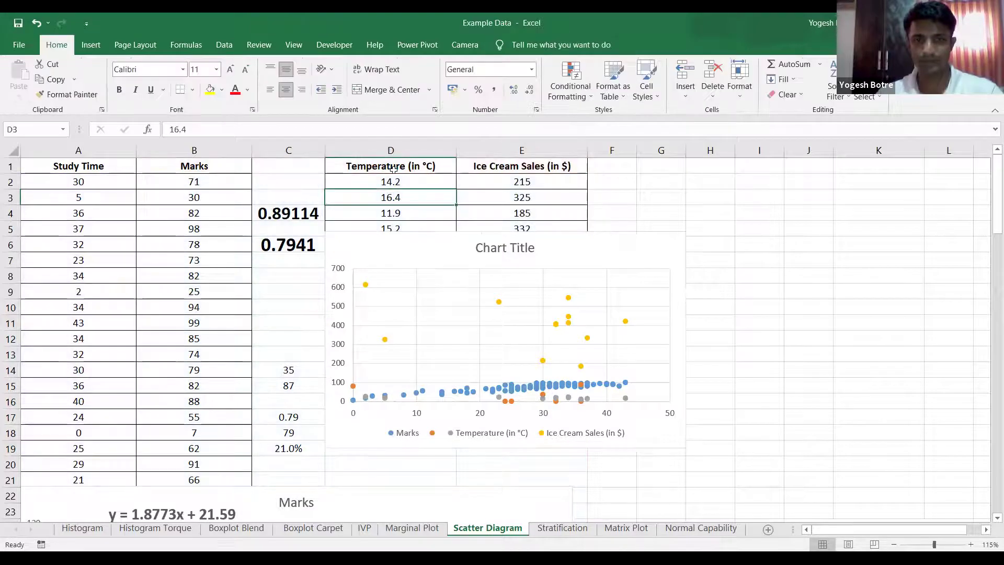
click(640, 237)
key(Delete)
Insert a scatter chart of Ice Cream Sales against Temperature from D1:E13 and enlarge it
drag(391, 166, 532, 352)
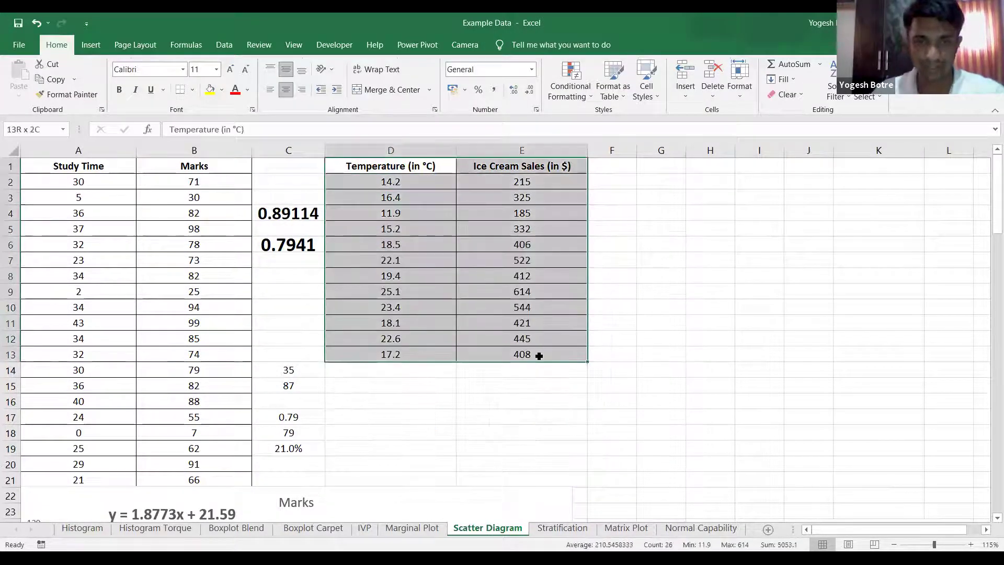
click(90, 44)
click(487, 98)
click(499, 128)
drag(759, 393, 903, 444)
Add a linear trendline to the ice cream sales points, displaying its equation and R-squared value on the chart
click(708, 302)
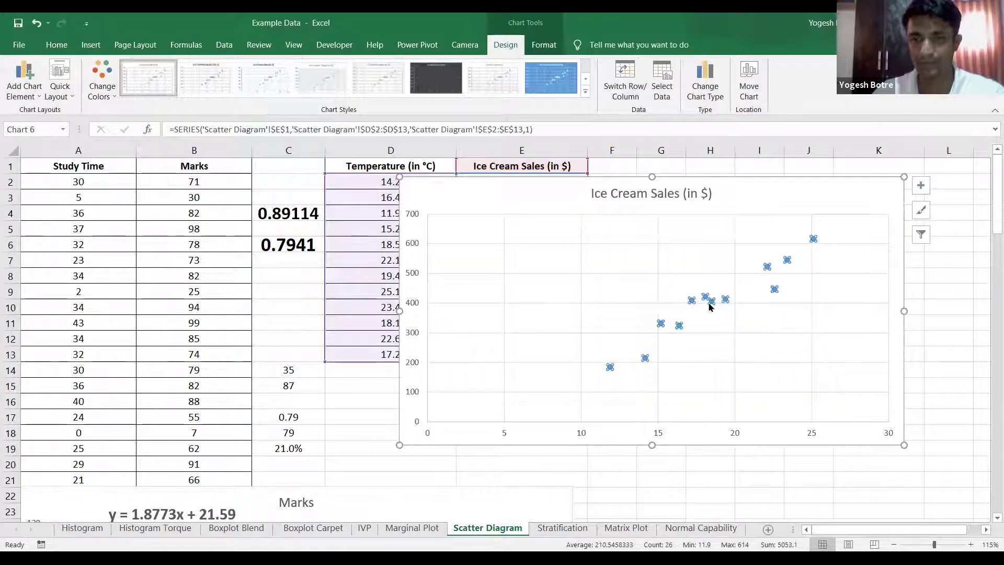
right_click(709, 301)
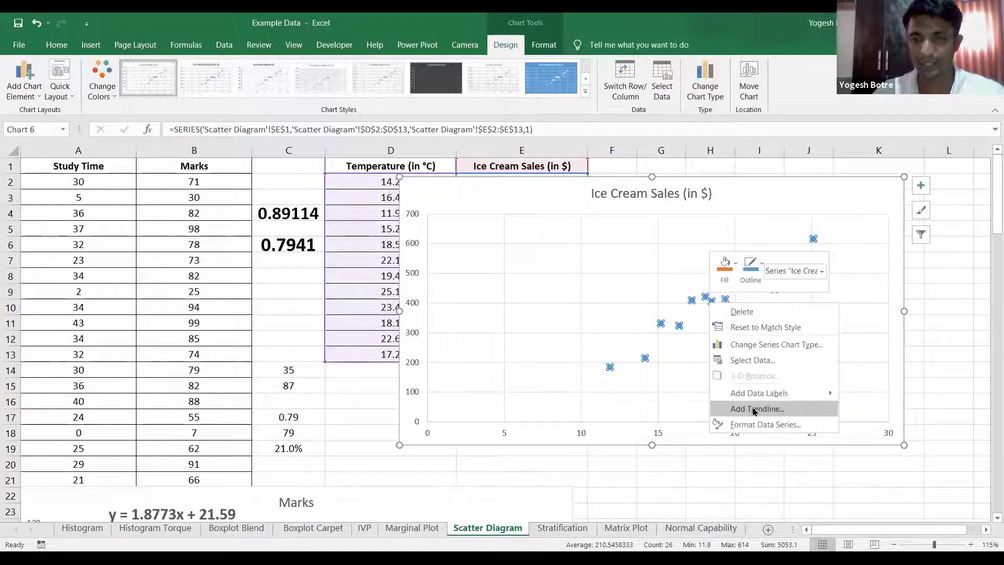
click(754, 410)
scroll(990, 461, down, 1)
click(884, 488)
click(884, 506)
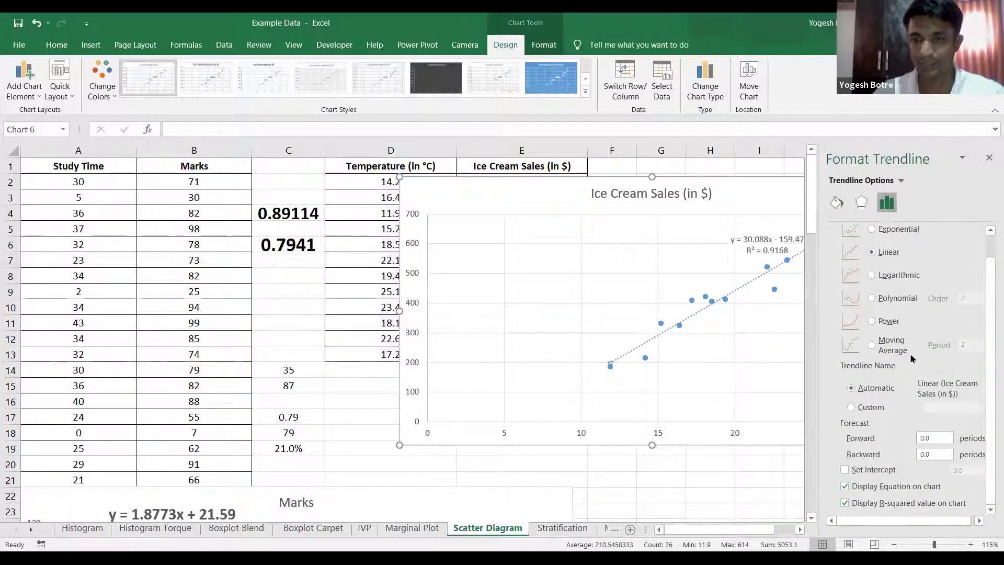
click(989, 157)
Move the ice cream trendline label to the plot's empty upper-left area and make its text bold at size 10
click(783, 245)
drag(768, 256, 487, 238)
click(57, 45)
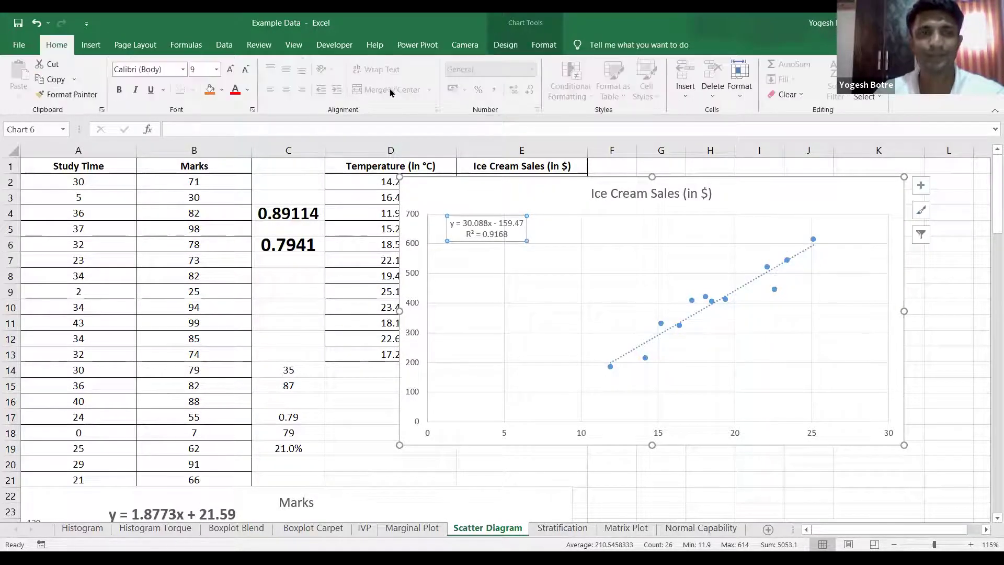
click(230, 69)
click(230, 69)
key(ctrl+b)
drag(489, 243, 507, 243)
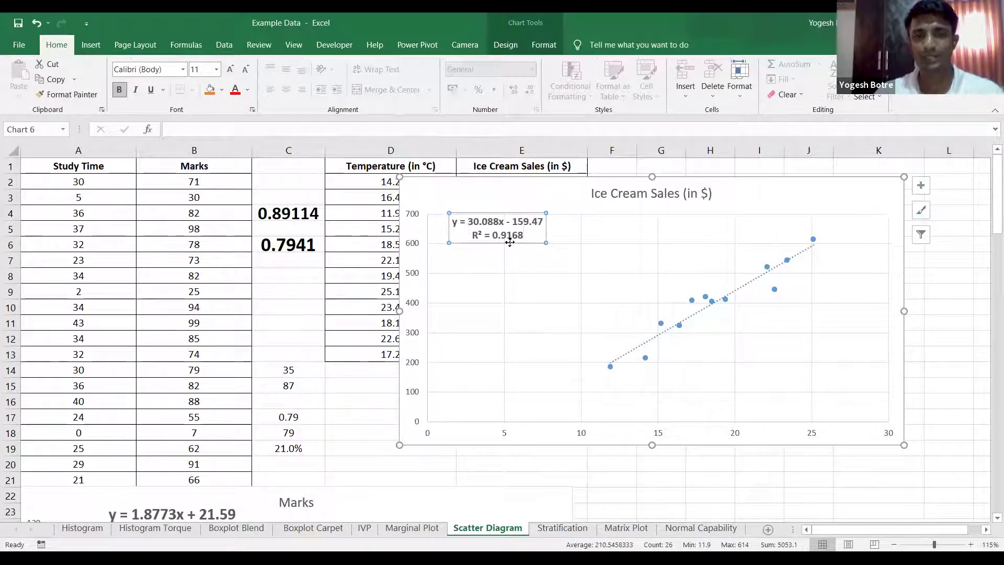
Move the ice cream sales chart to the right of column E so the temperature and sales table is uncovered
drag(495, 176, 675, 169)
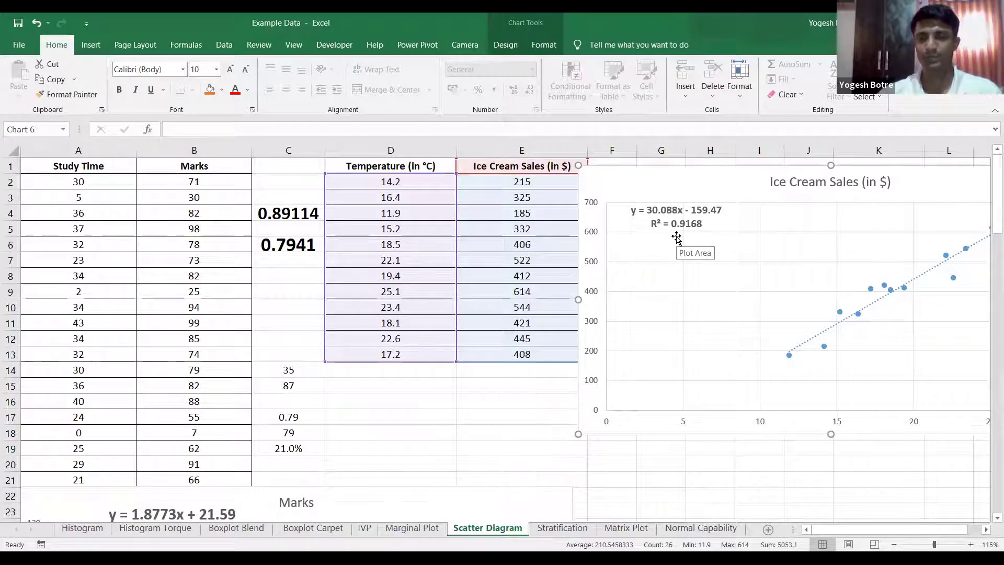
mouse_move(754, 164)
mouse_down()
mouse_move(723, 186)
mouse_move(783, 174)
mouse_move(806, 144)
mouse_move(800, 157)
mouse_move(766, 157)
mouse_up()
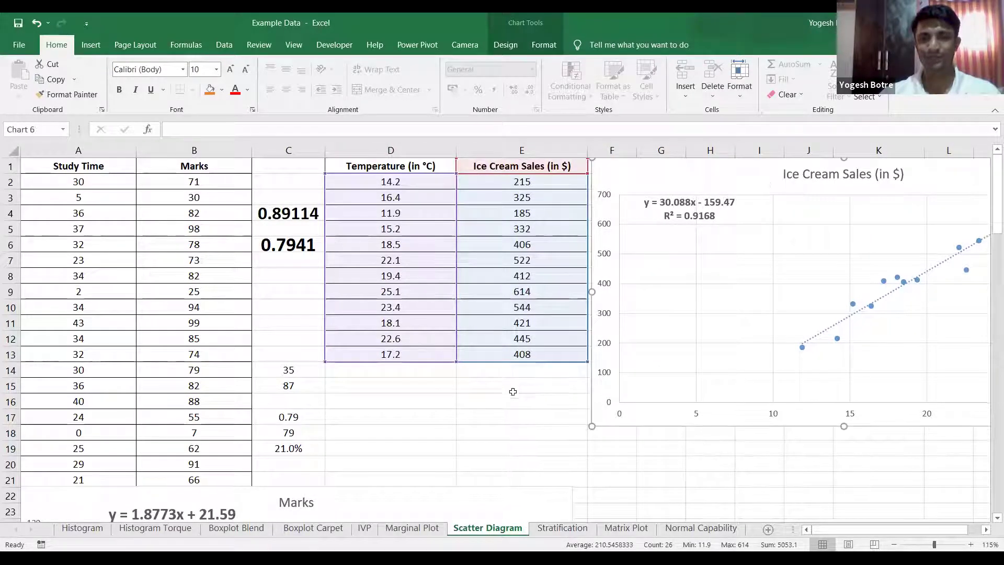
click(526, 385)
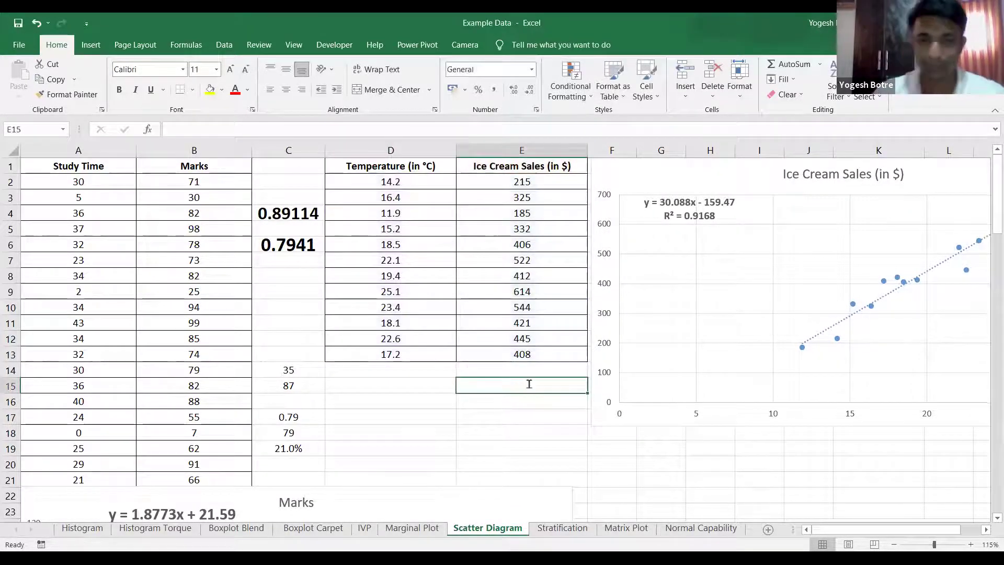
text(=)
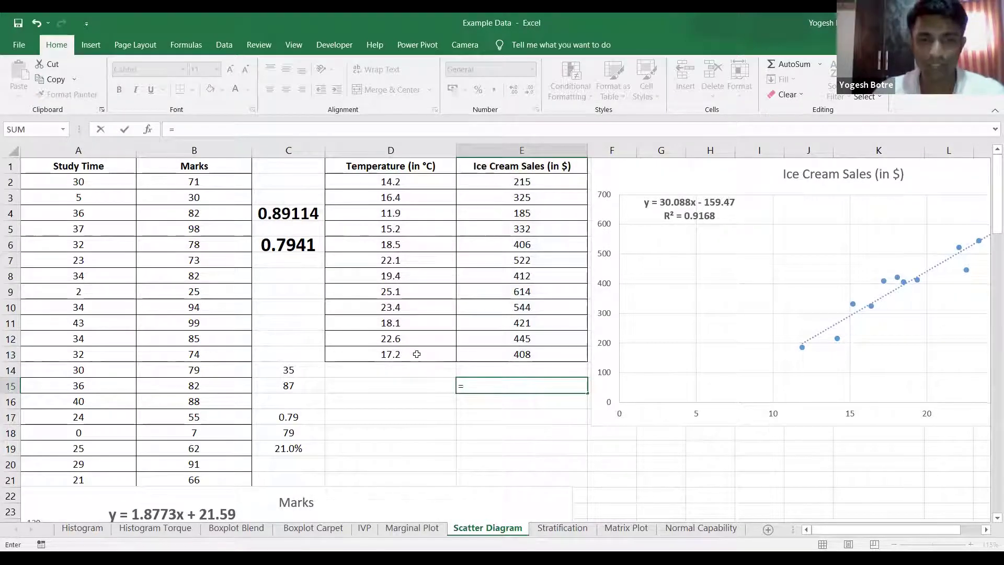
key(Escape)
click(406, 385)
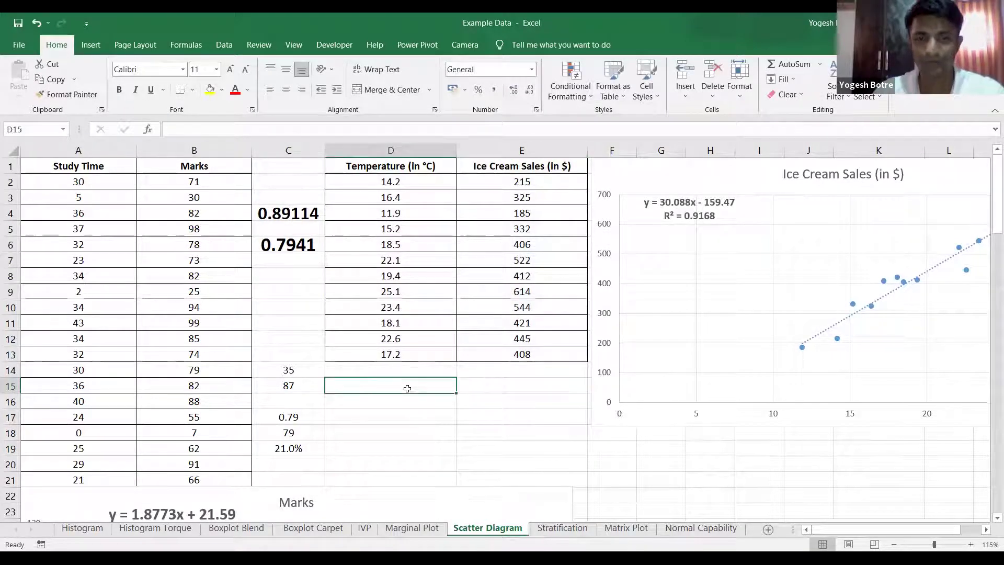
click(503, 386)
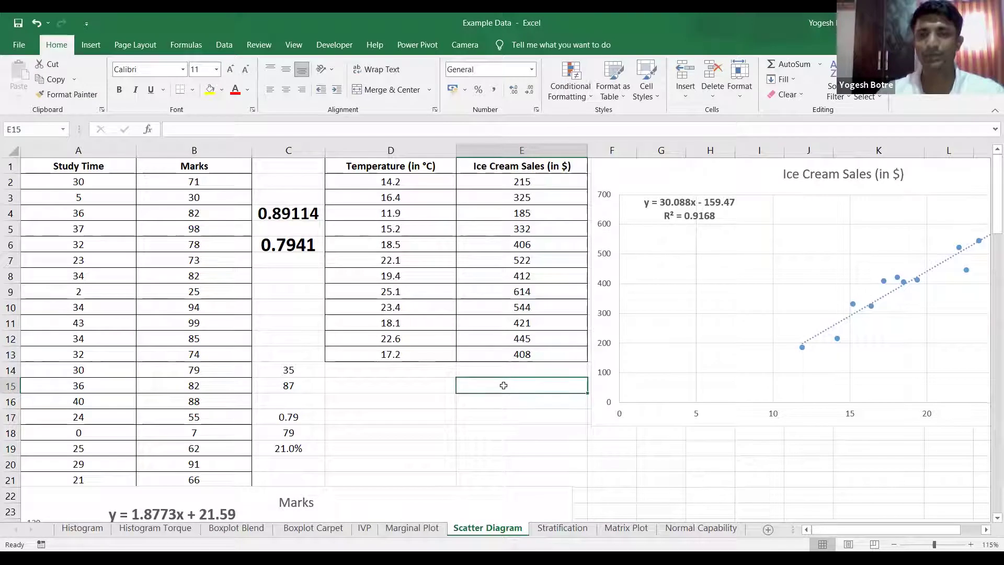